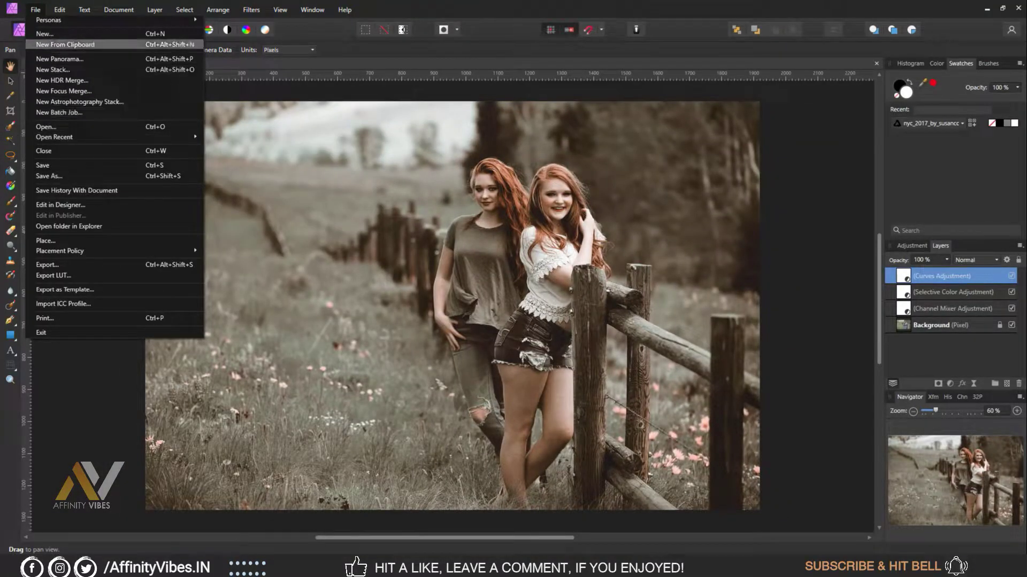
Step: Close the Deep Mood LUT settings on the fence photo and bring up the File menu
left_click(440, 188)
left_click(36, 9)
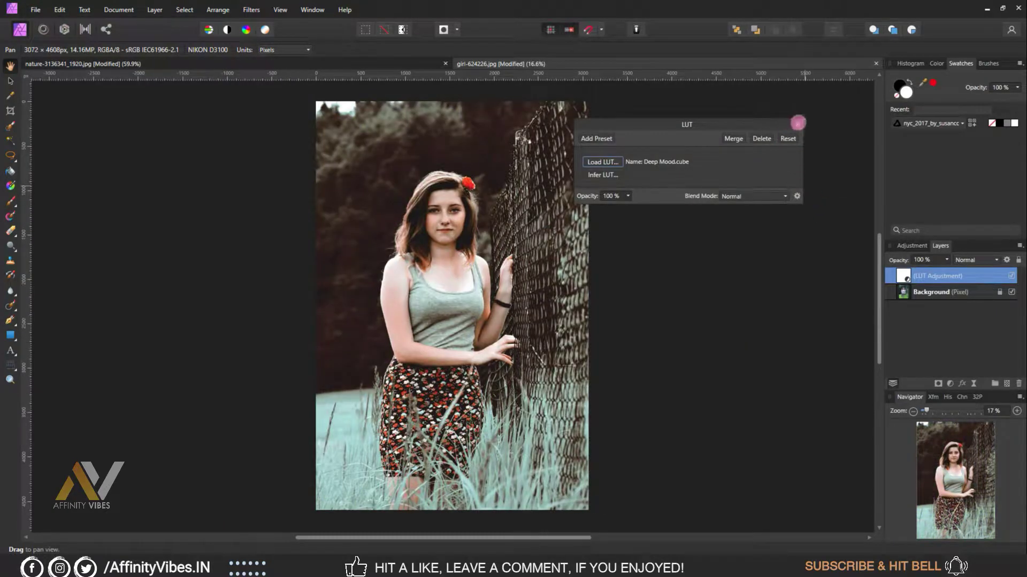
left_click(797, 123)
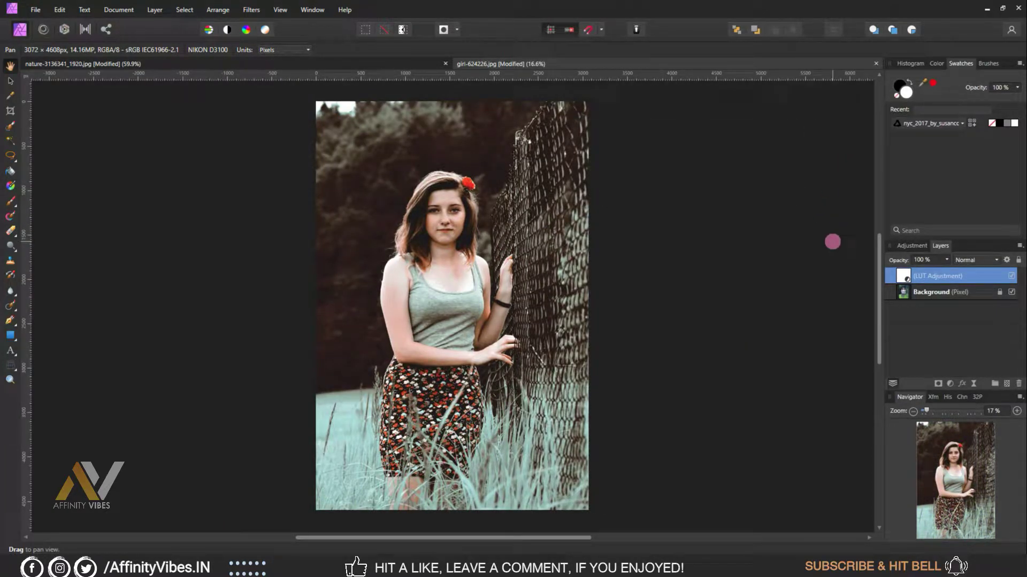
left_click(33, 8)
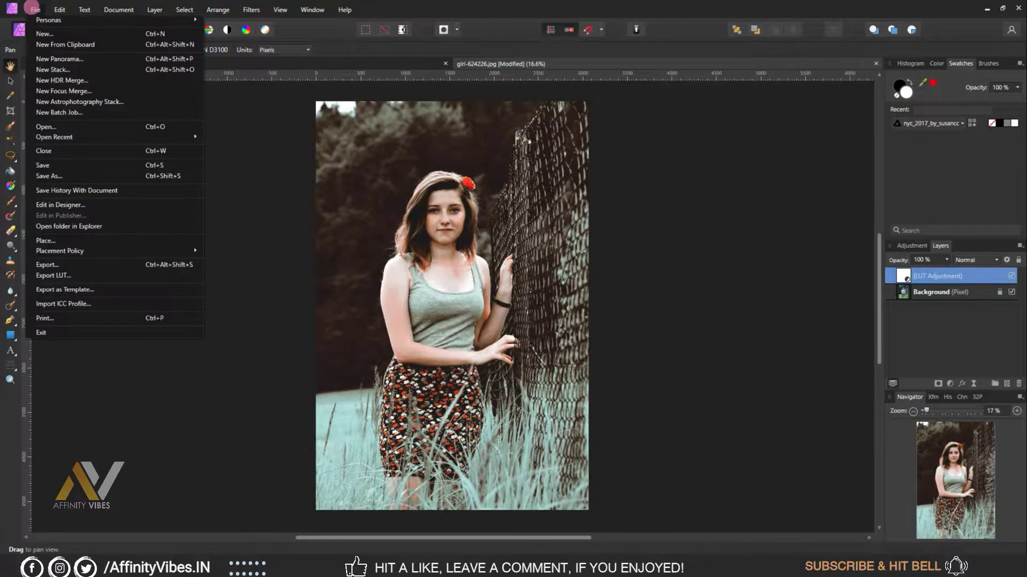
Step: Open the horse-field photo and bring up the LUT preset category options in the Adjustment panel
left_click(59, 127)
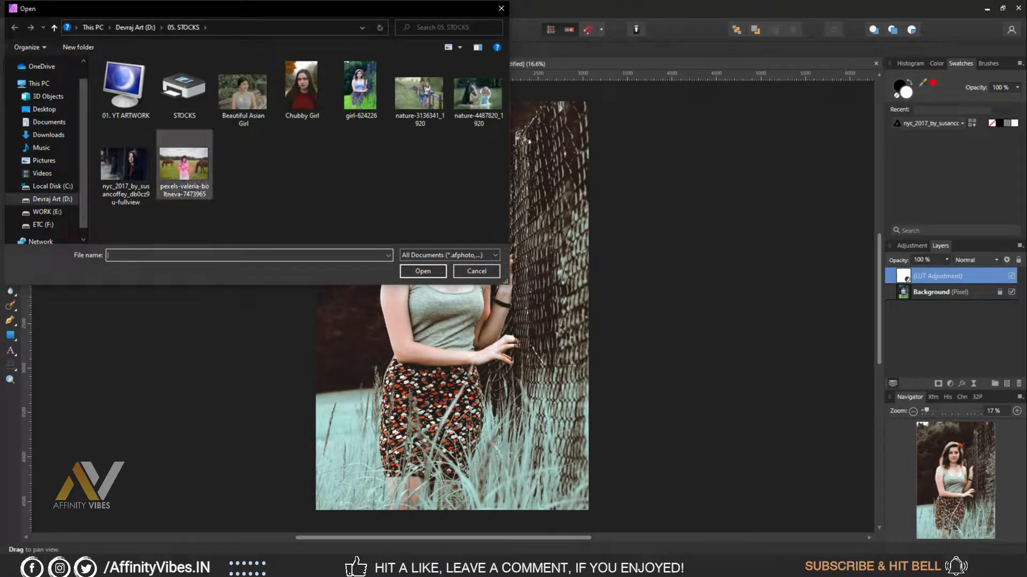
double_click(184, 163)
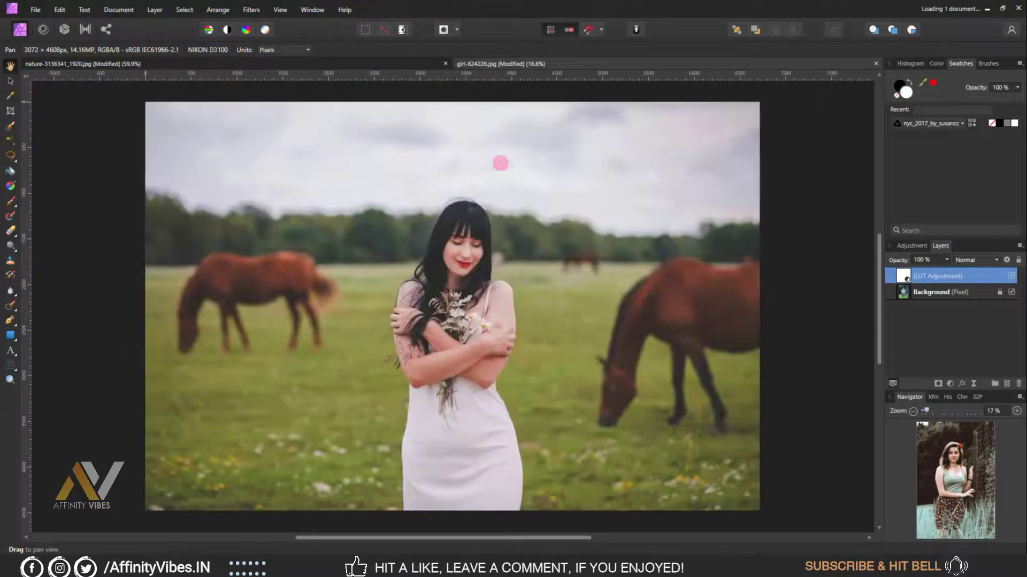
left_click(911, 246)
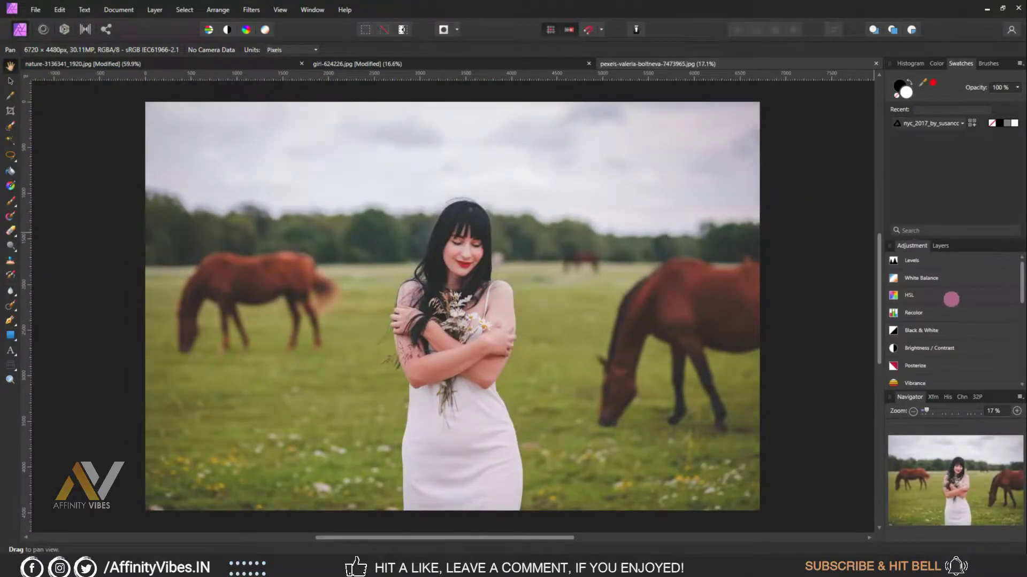
scroll(953, 303, "down", 5)
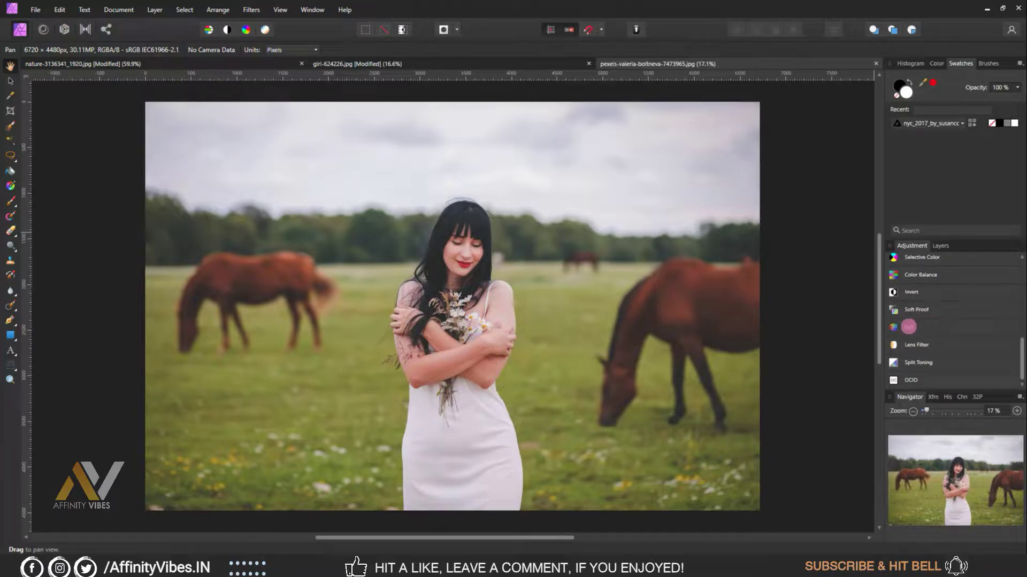
left_click(908, 326)
scroll(963, 314, "up", 3)
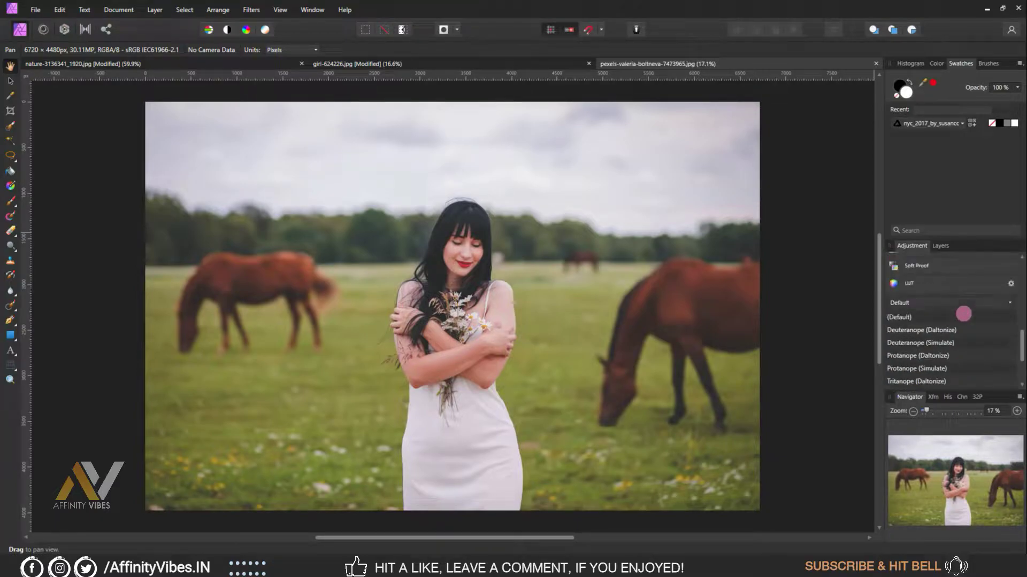
left_click(1011, 283)
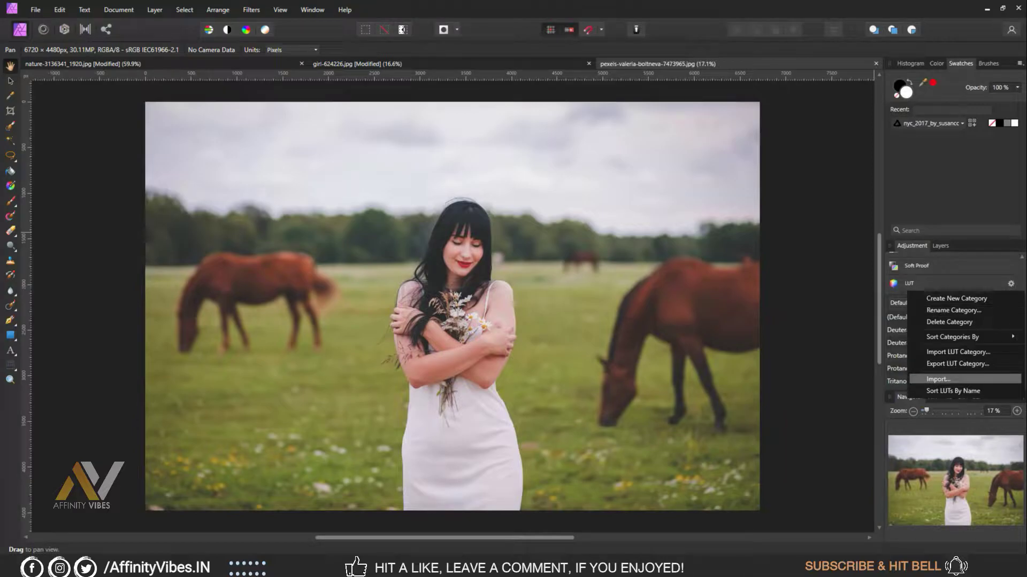
Step: Import Deep Mood.cube as a LUT preset
left_click(939, 379)
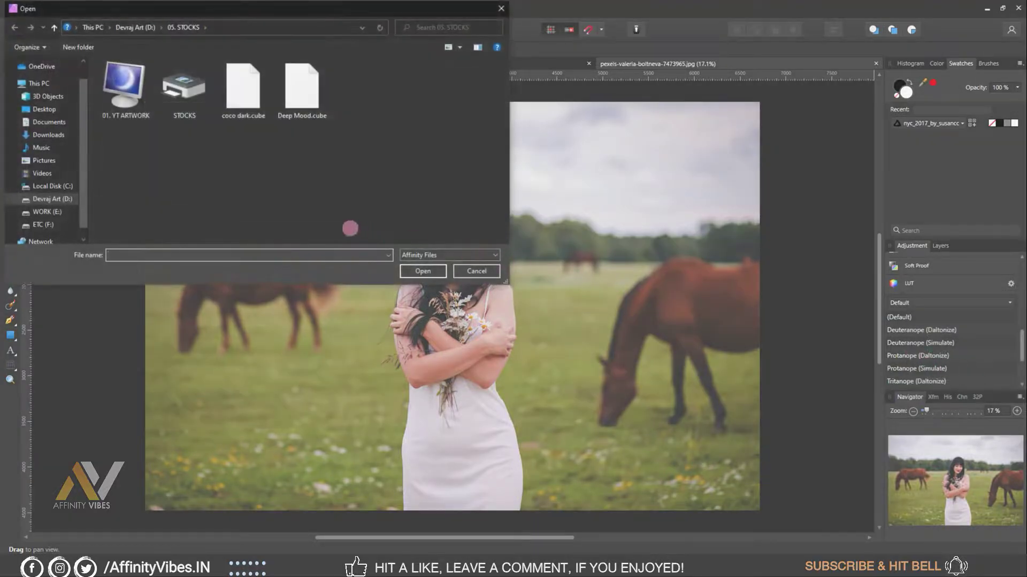
left_click(302, 80)
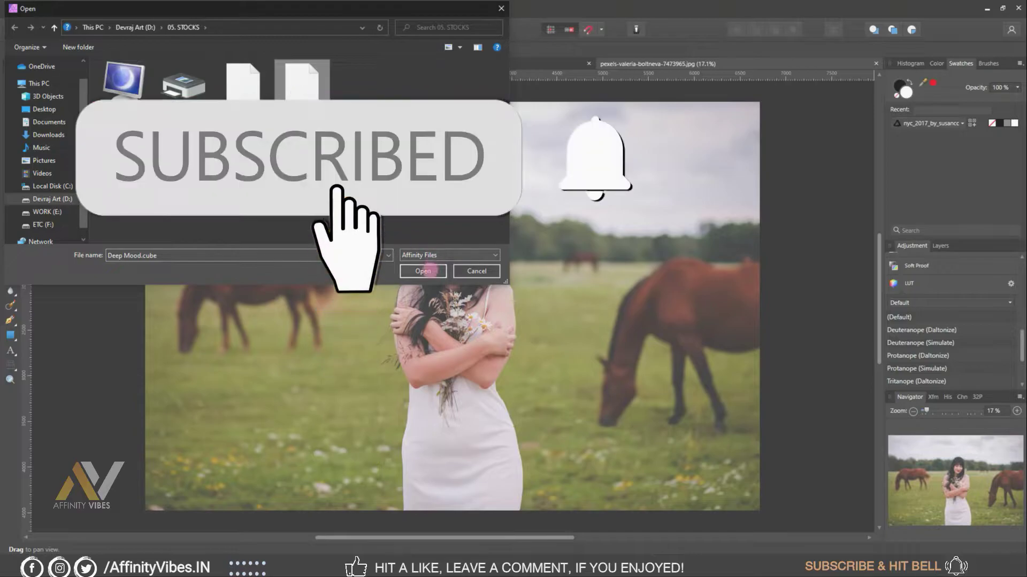
left_click(422, 271)
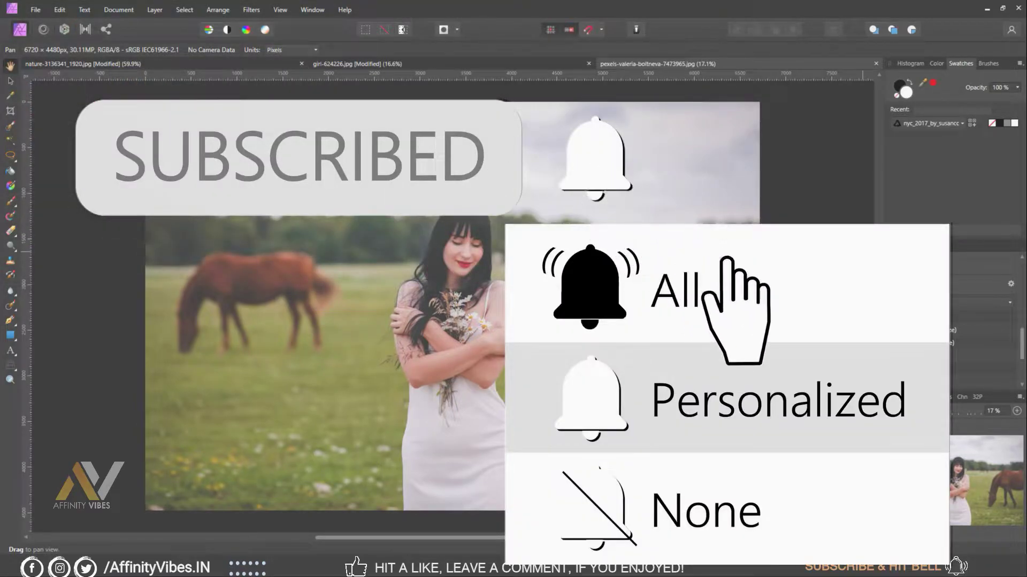
Step: Apply the Deep Mood LUT preset to the photo, then return to the Layers list
scroll(970, 358, "down", 3)
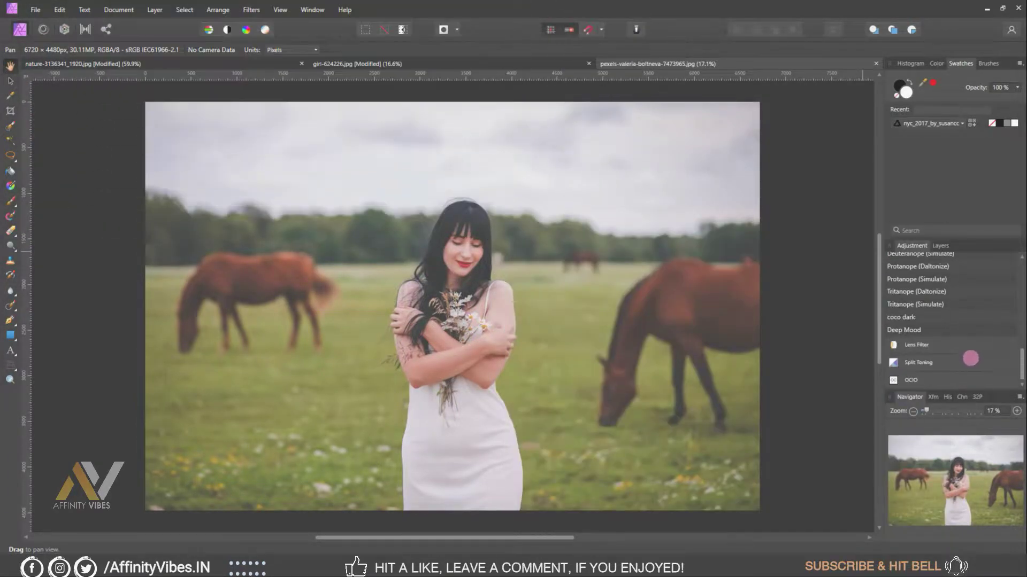
left_click(905, 331)
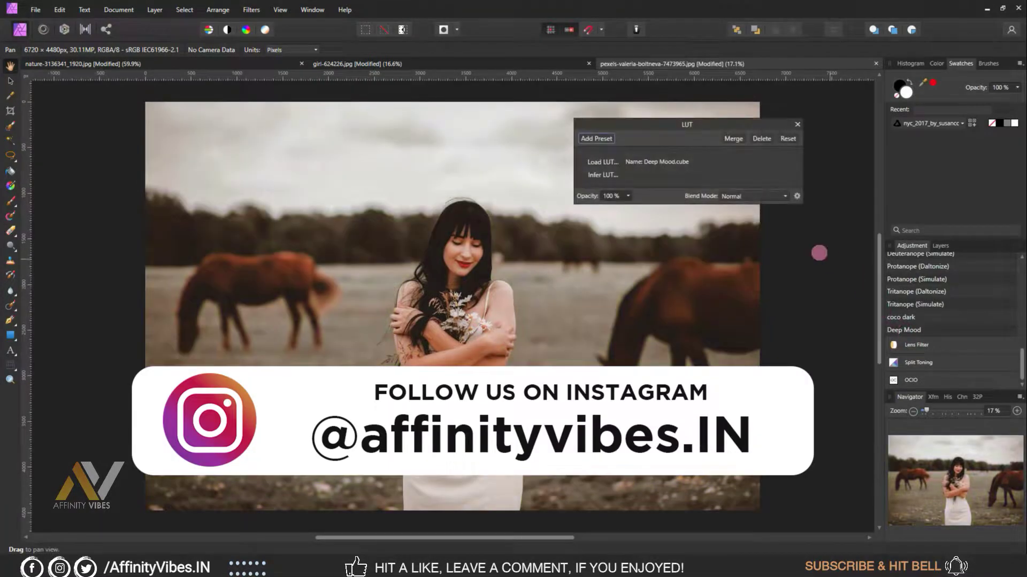
left_click(797, 124)
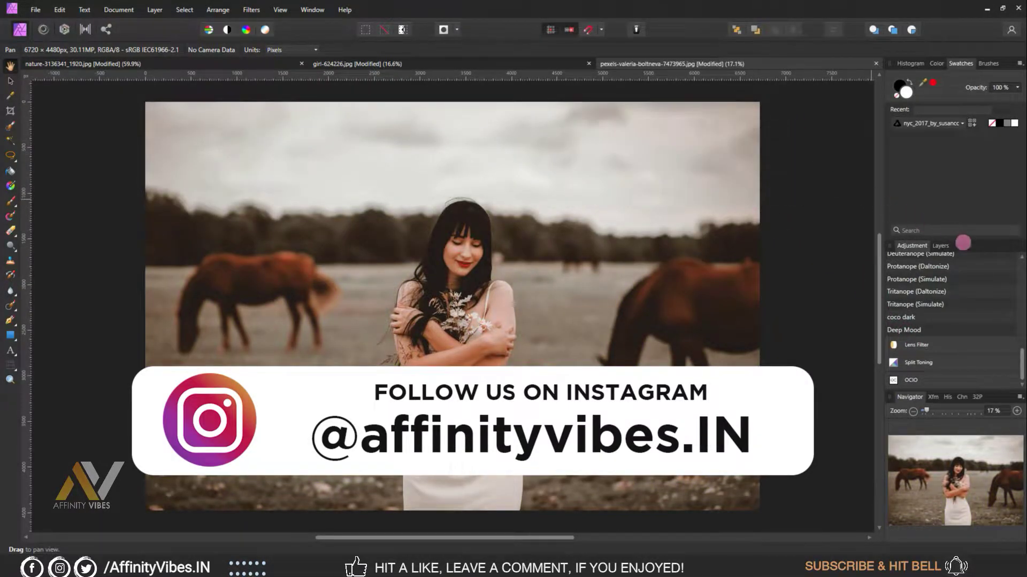
left_click(947, 246)
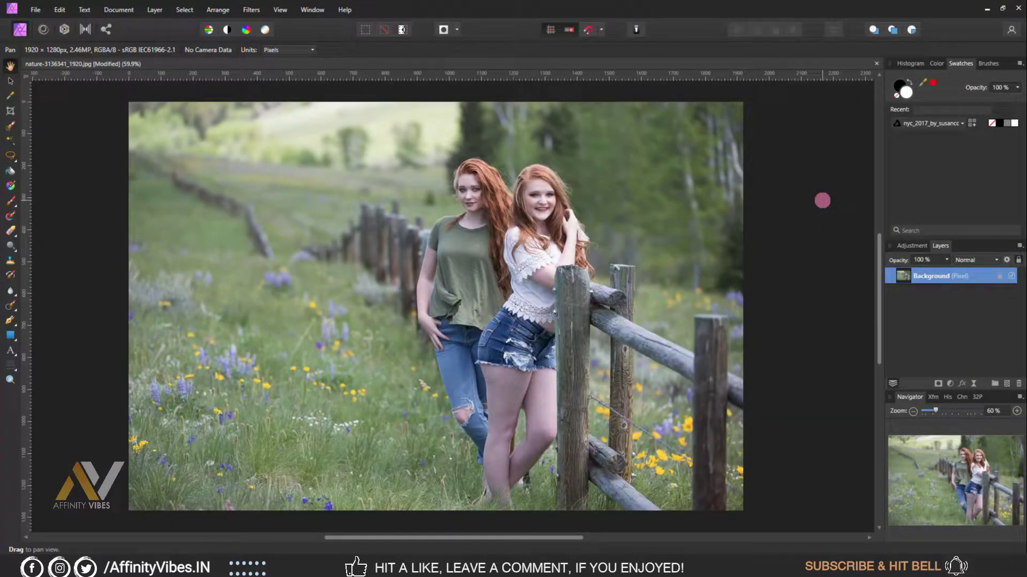
Step: Zoom the photo to 75% and add a Channel Mixer adjustment
key("ctrl+plus")
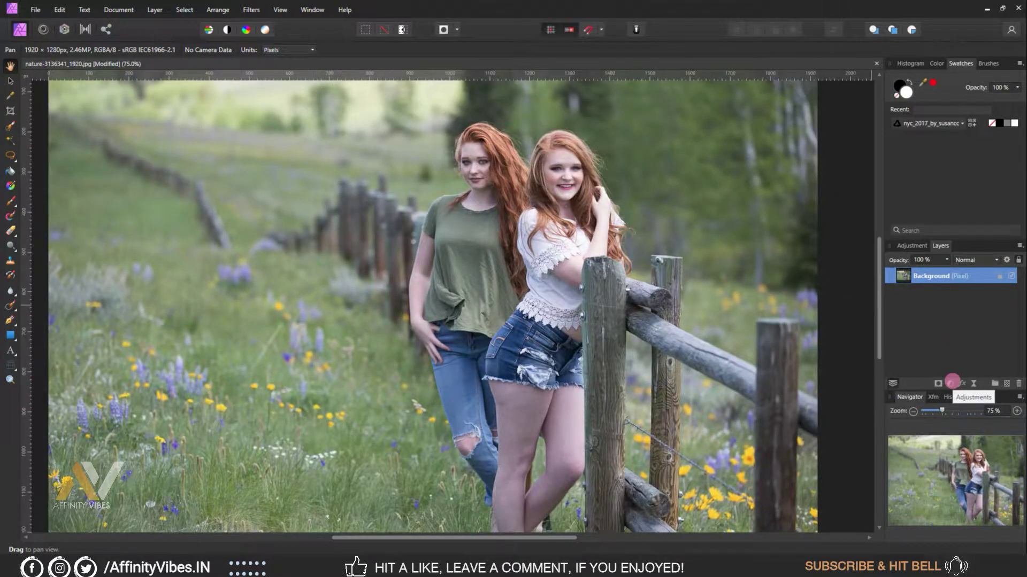
left_click(951, 383)
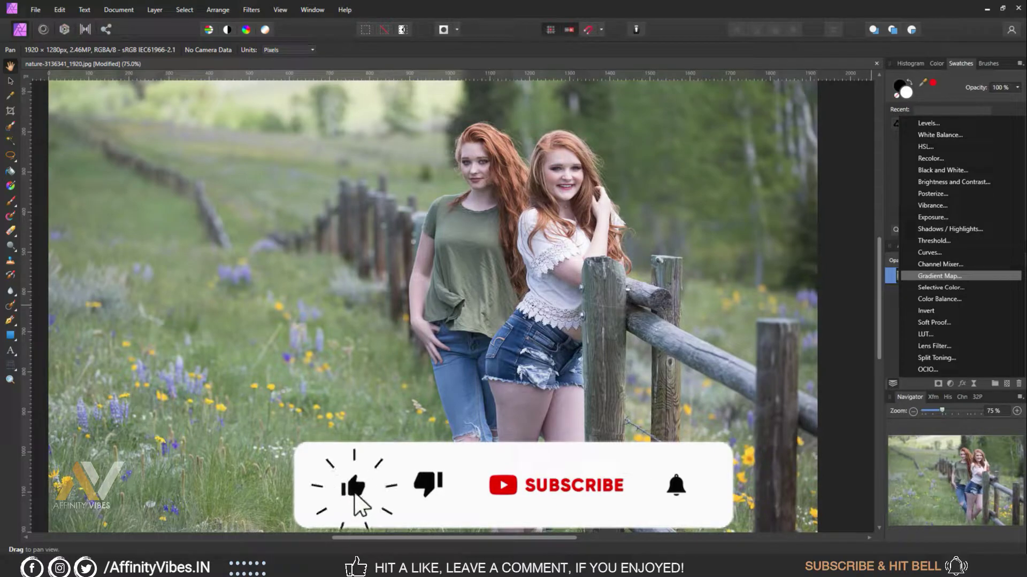
left_click(940, 264)
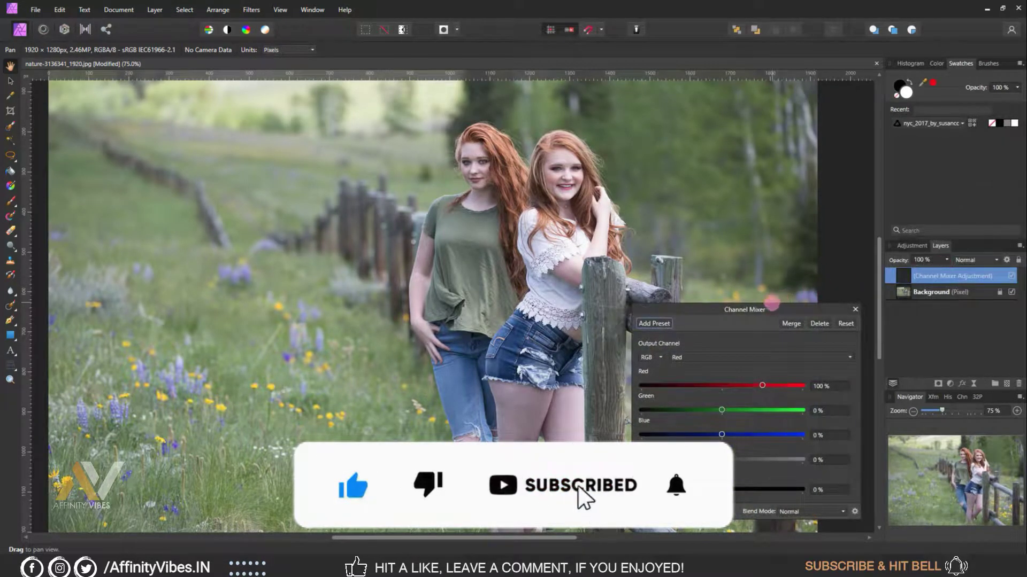
left_click_drag(770, 306, 777, 86)
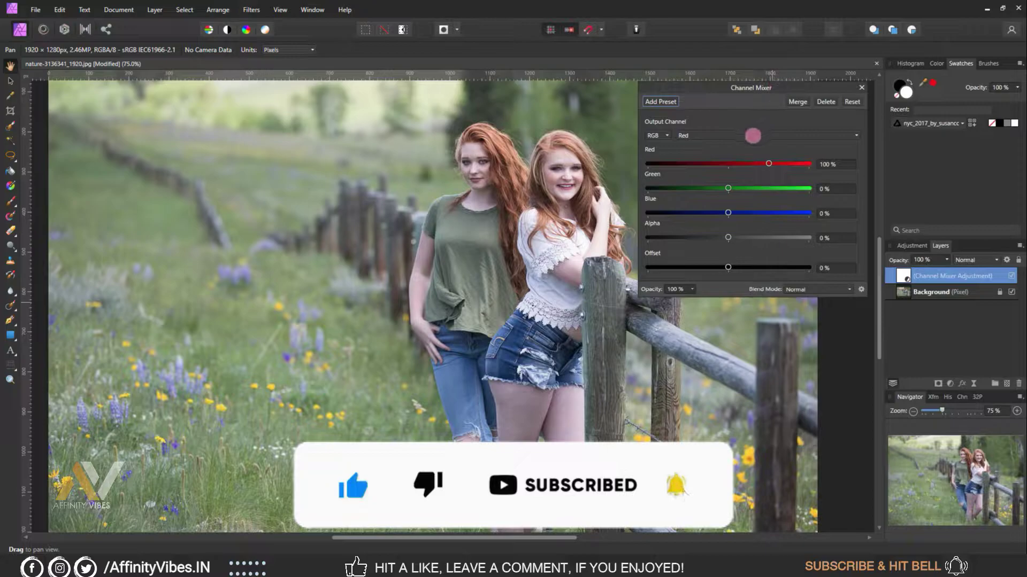
Step: Set the Channel Mixer's Blue output to Green 100% and Blue 0%, then close it
left_click(738, 135)
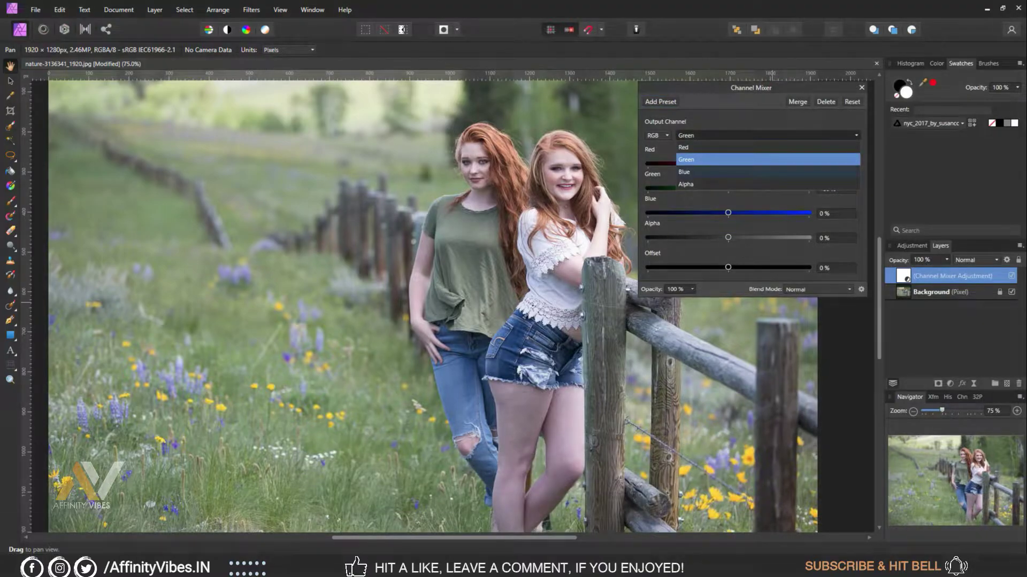
left_click(687, 172)
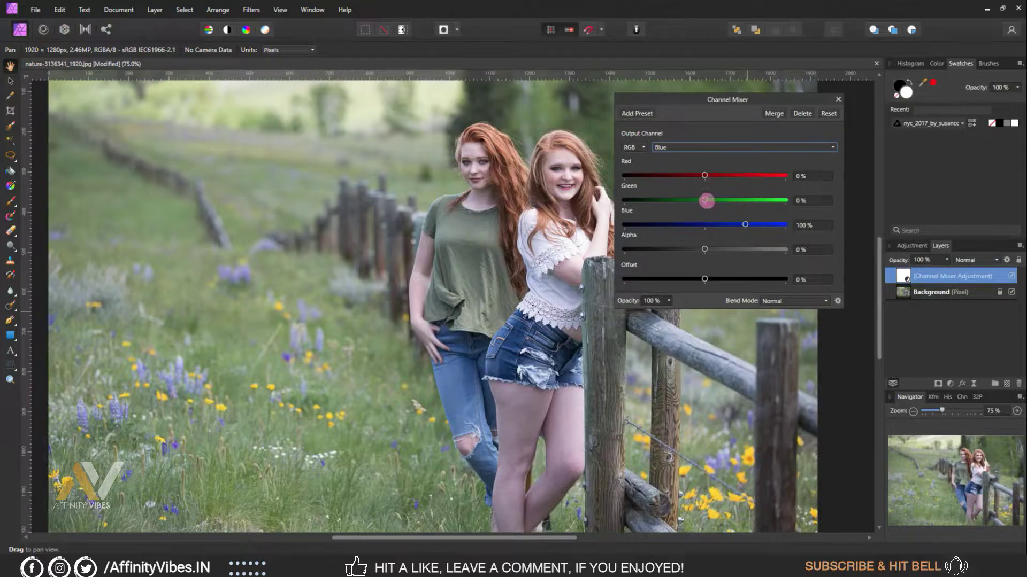
left_click_drag(706, 200, 739, 200)
left_click(800, 202)
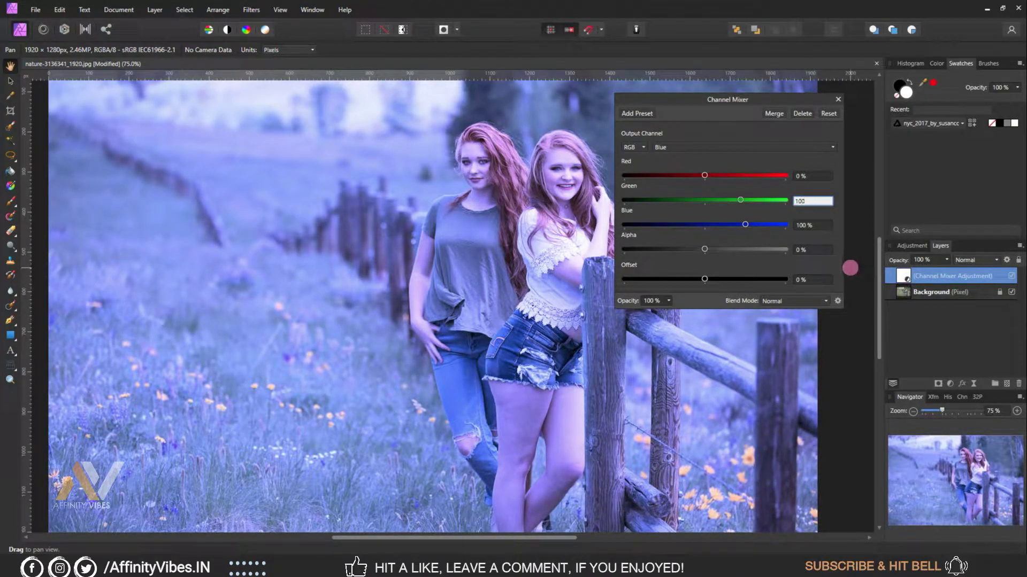
type("100")
key("Return")
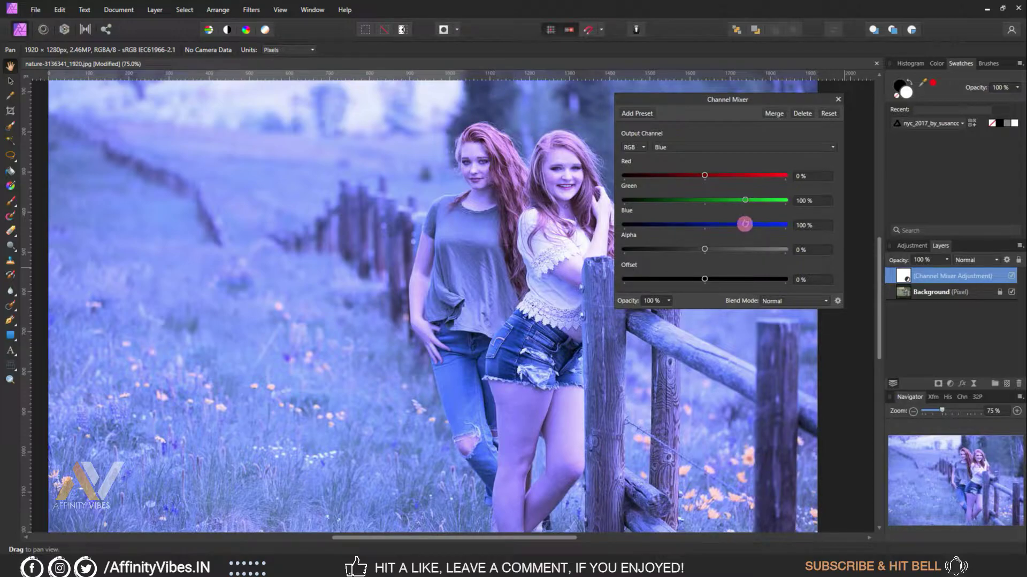
left_click_drag(745, 224, 707, 223)
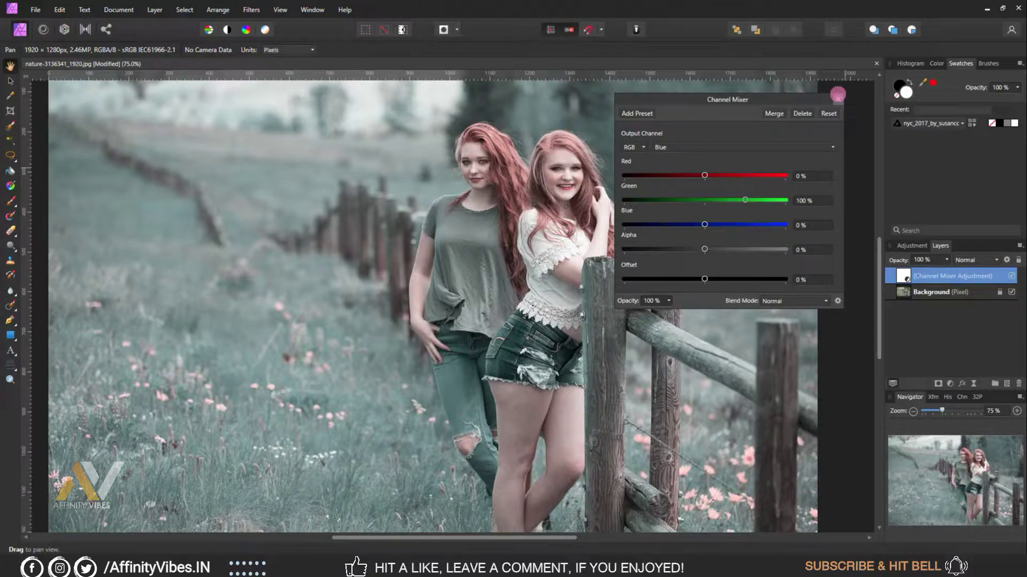
left_click(838, 98)
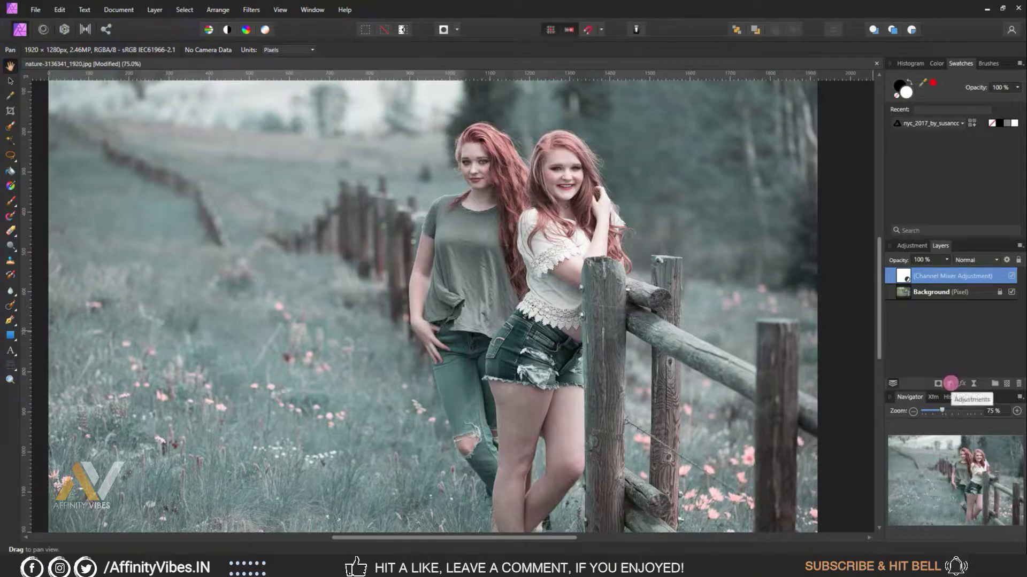
Step: Add a Selective Color adjustment to the photo
left_click(949, 383)
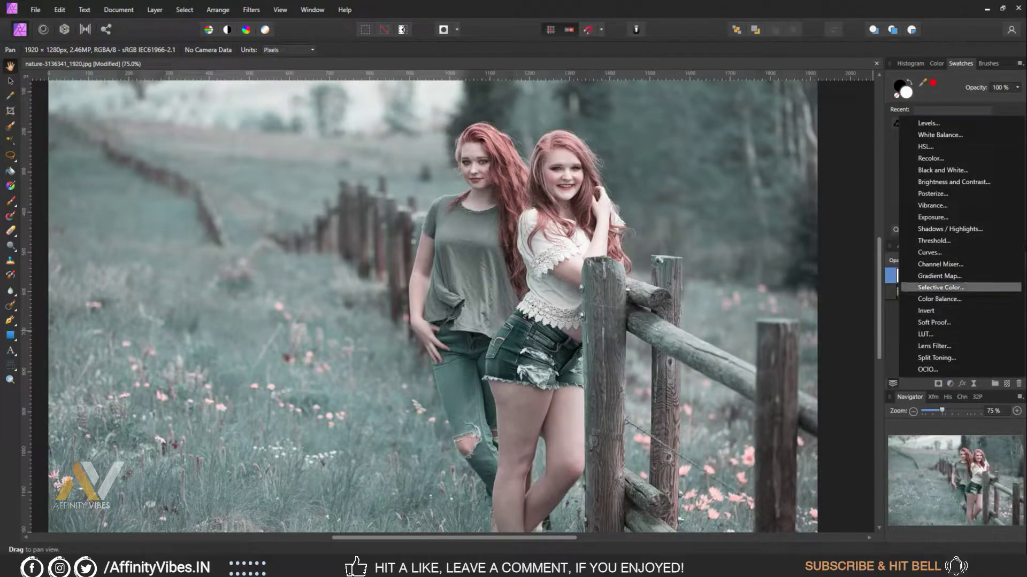
left_click(941, 287)
left_click_drag(743, 129, 743, 93)
Step: Set the Reds range to Cyan 60% and Yellow 100%
left_click(656, 142)
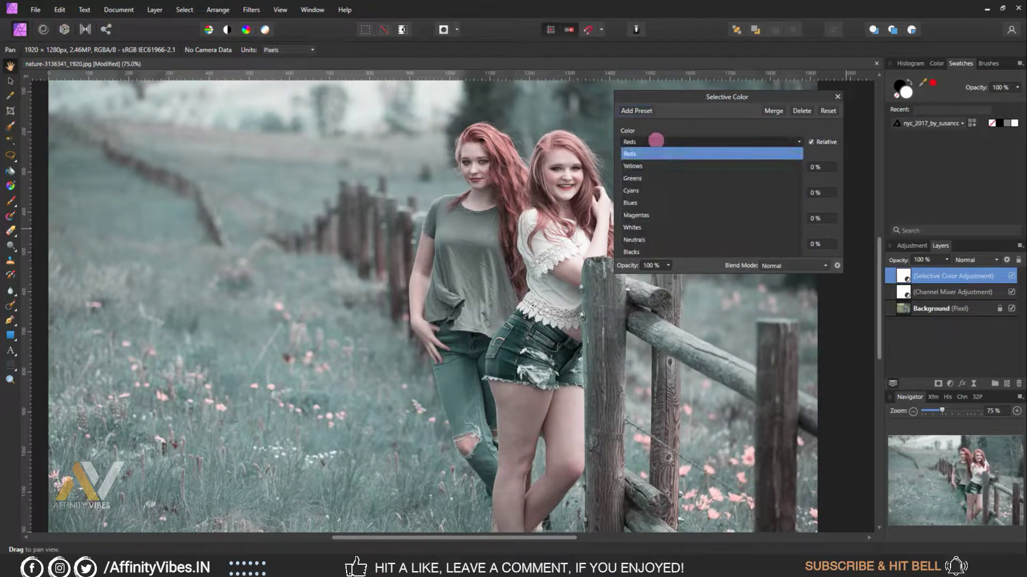
left_click(698, 154)
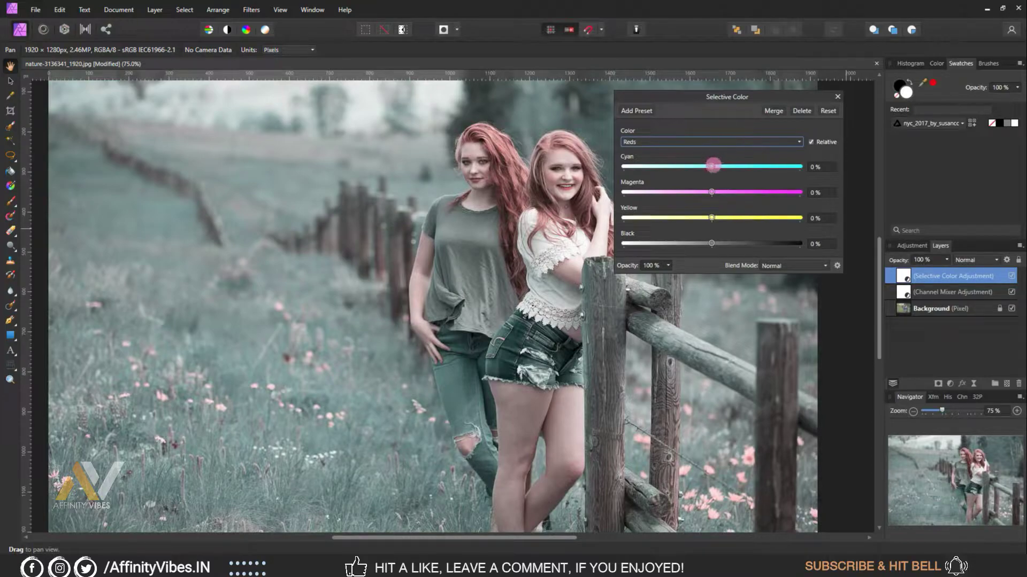
left_click_drag(712, 166, 731, 166)
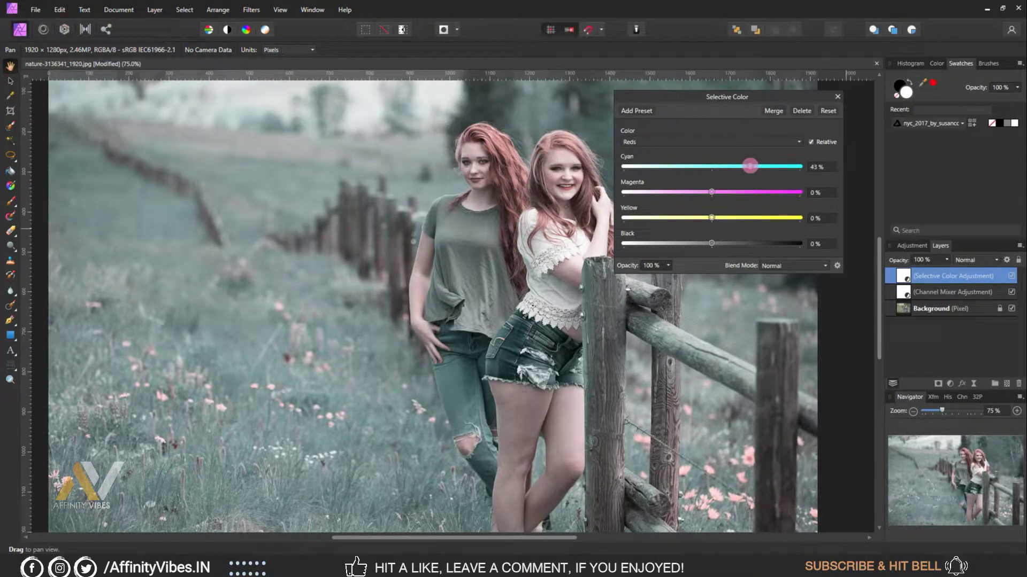
left_click_drag(753, 166, 757, 166)
left_click_drag(711, 218, 806, 216)
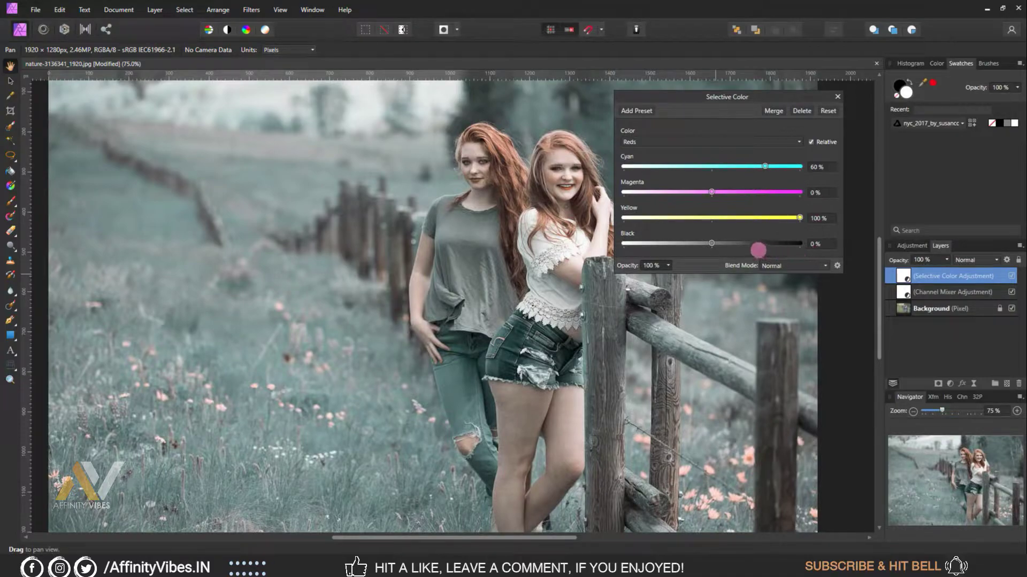
Step: Switch Selective Color to the Cyans range and set its Cyan to -100%
left_click(703, 141)
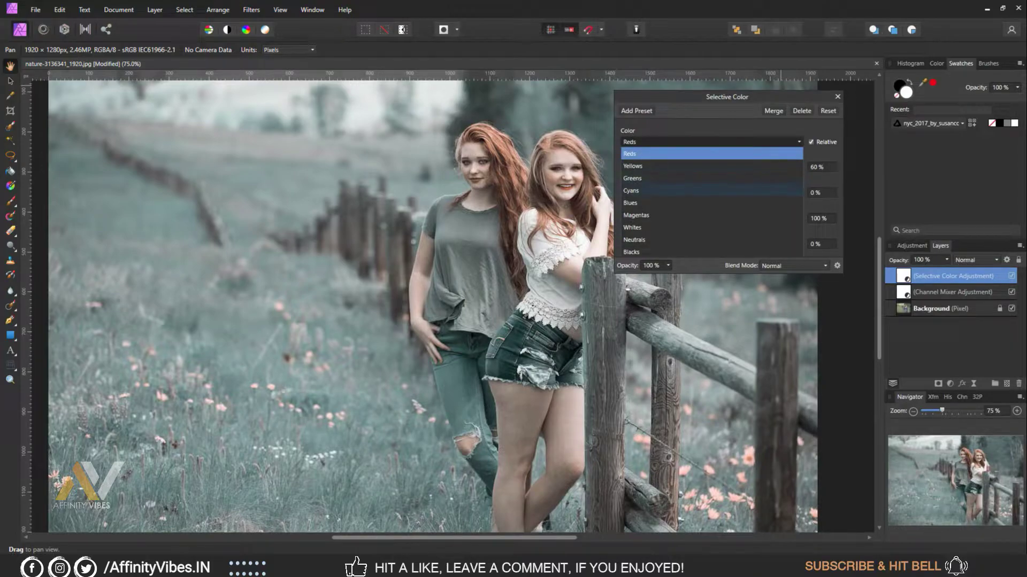
left_click(677, 191)
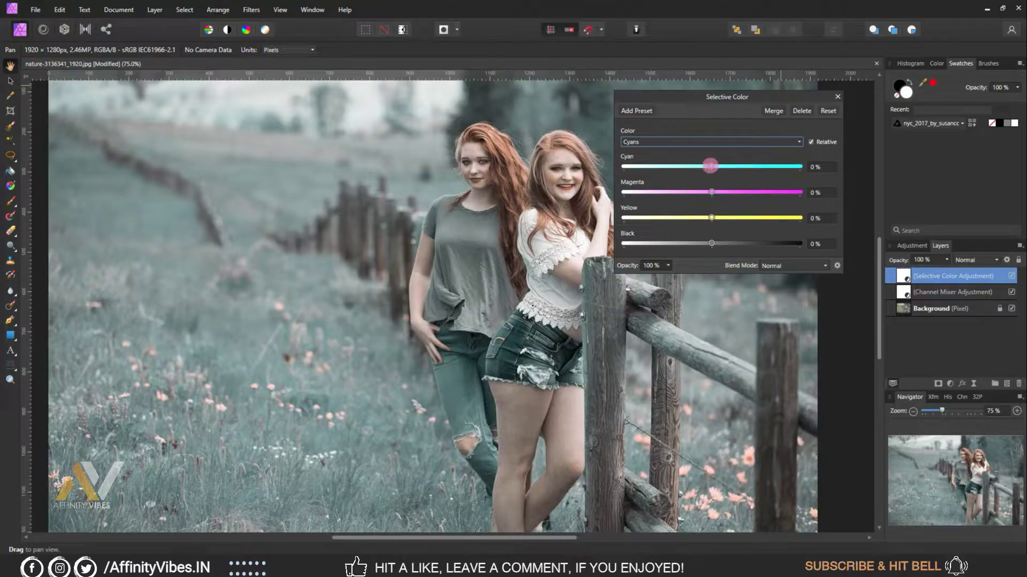
left_click_drag(711, 166, 620, 163)
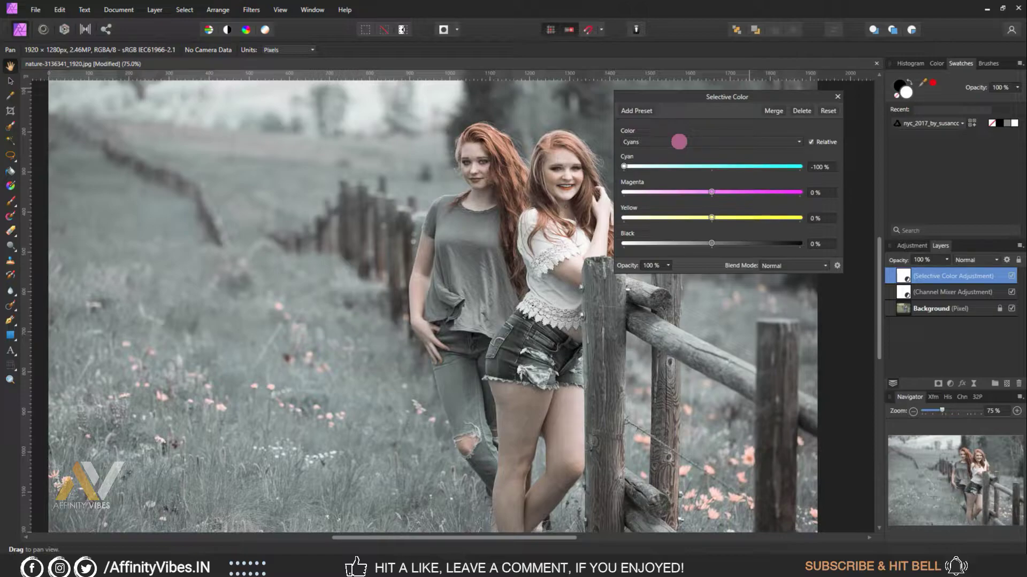
left_click(678, 141)
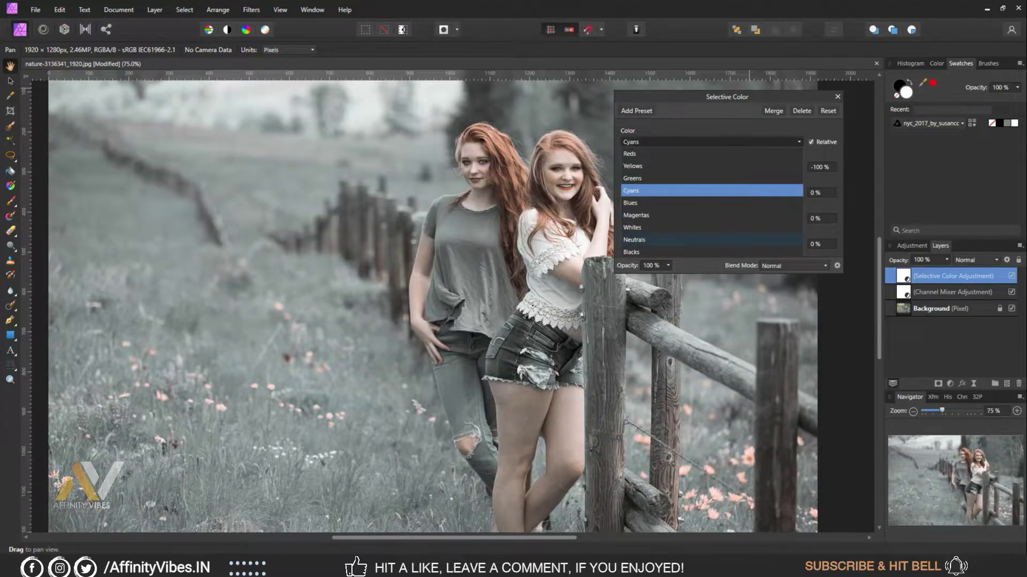
Step: Select the Neutrals range and set its Cyan to -15% and Yellow to 10%
left_click(642, 239)
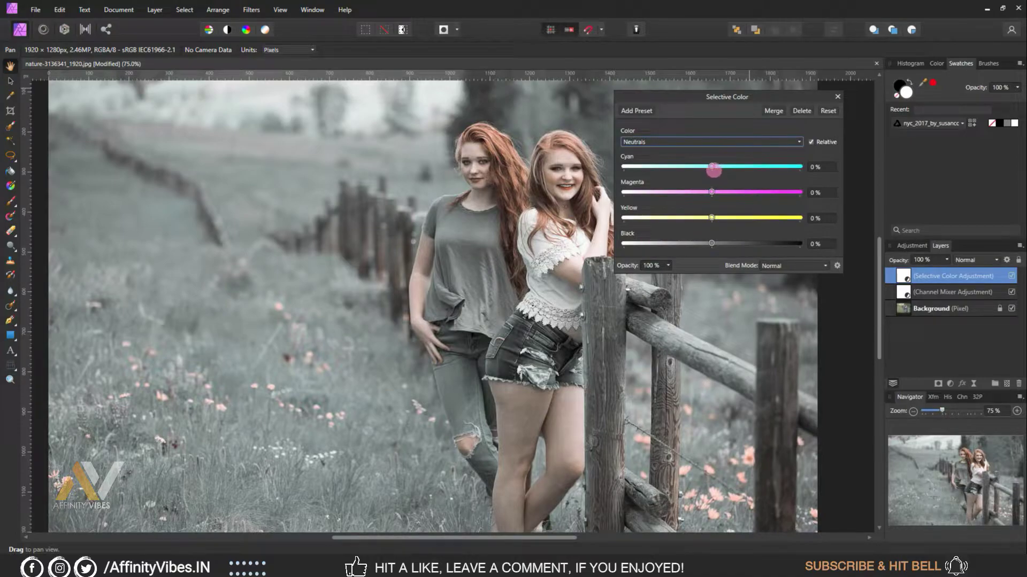
left_click_drag(713, 166, 703, 166)
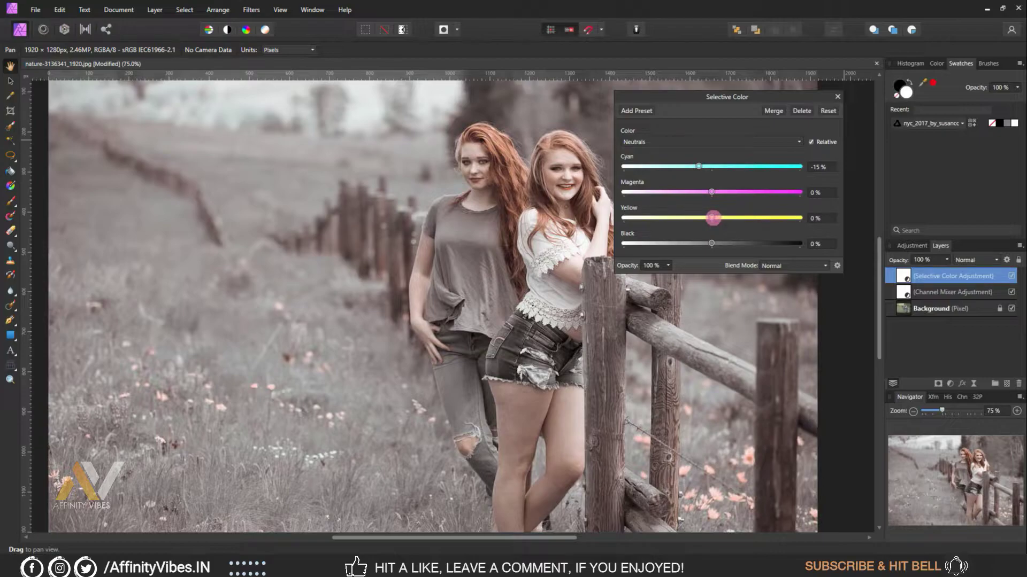
left_click_drag(712, 218, 723, 218)
left_click_drag(724, 218, 718, 218)
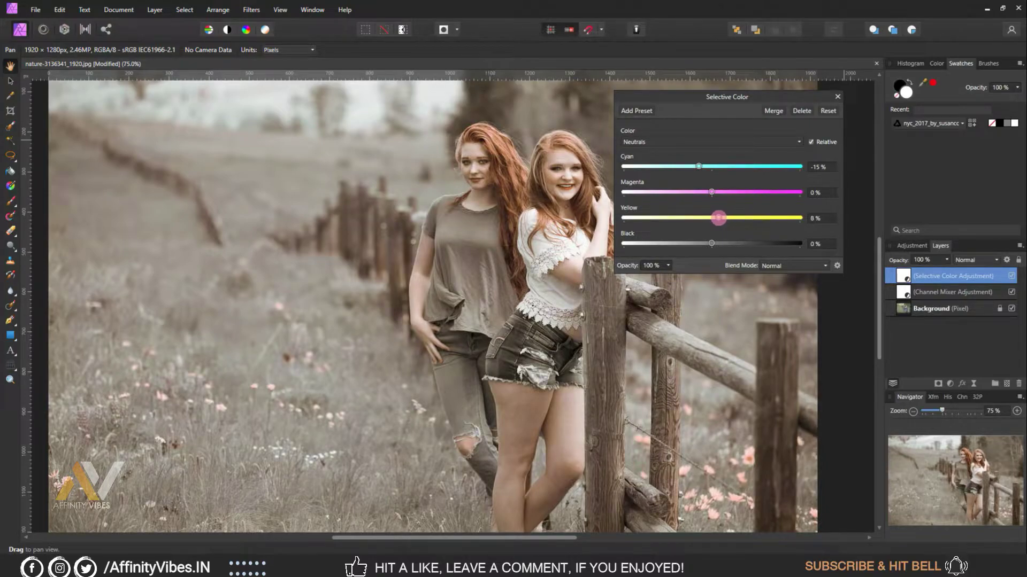
left_click(815, 219)
type("10")
key("Return")
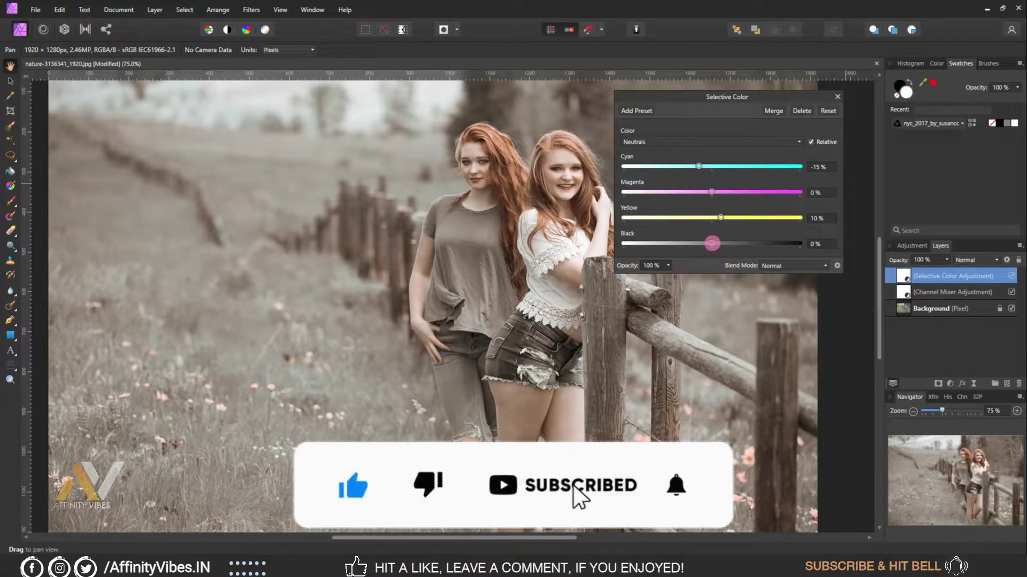
Step: Add Black 20% to the neutrals and set their Yellow to exactly 15%
left_click_drag(712, 243, 730, 243)
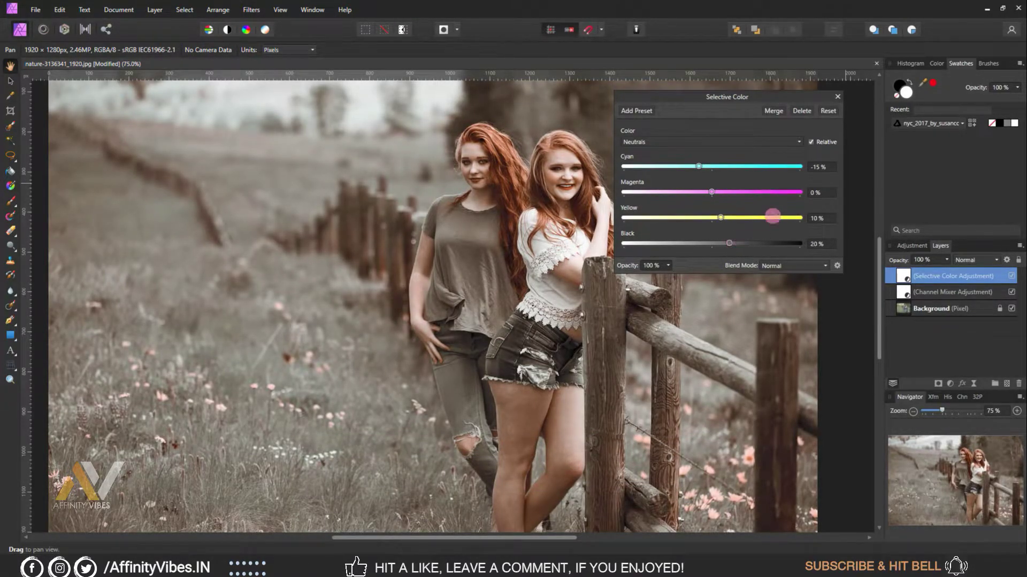
left_click(821, 217)
key("Return")
left_click(820, 219)
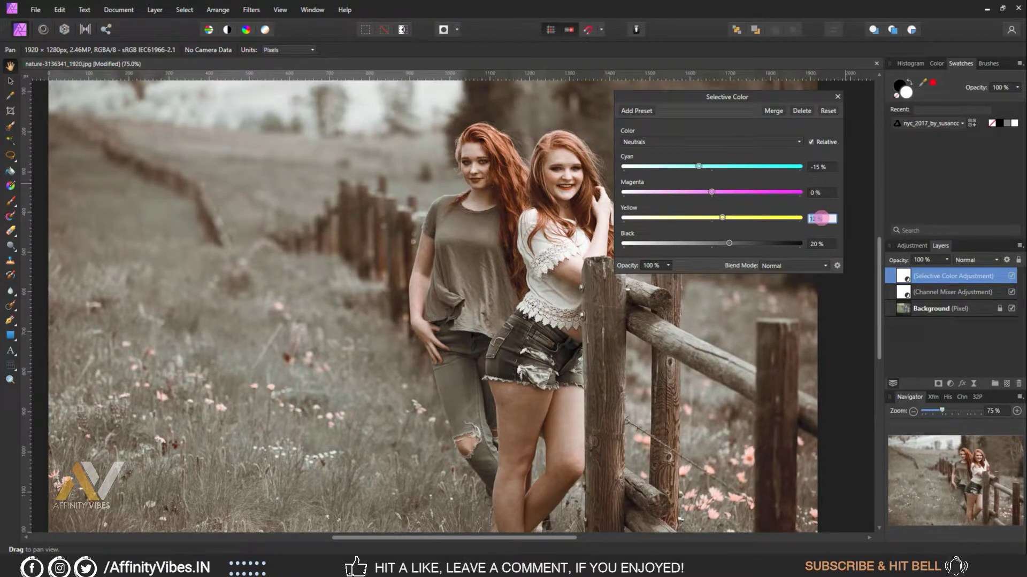
type("15")
key("Return")
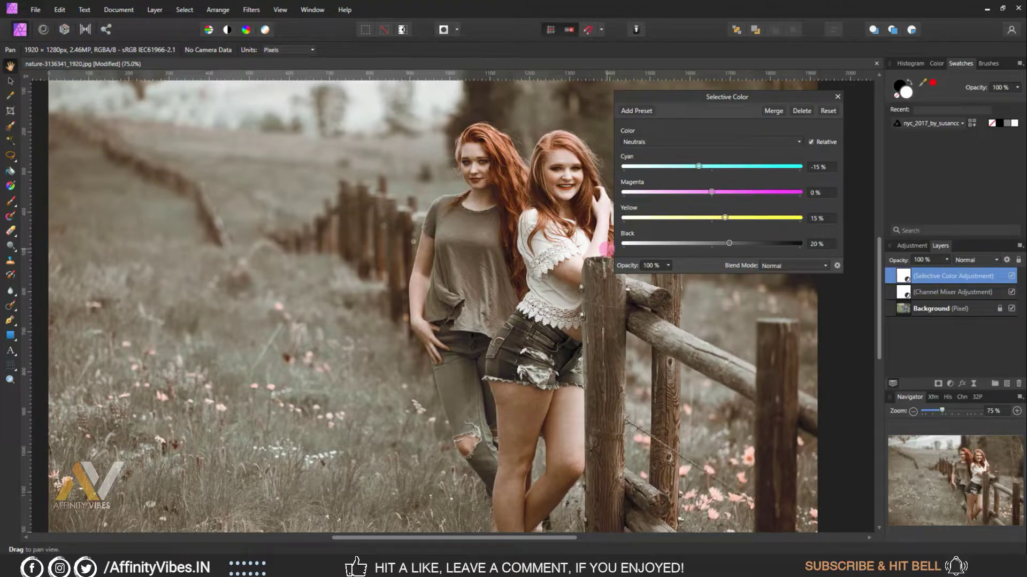
Step: Set the Blacks range's Cyan, Magenta, Yellow and Black all to 100%, then close Selective Color
left_click(689, 142)
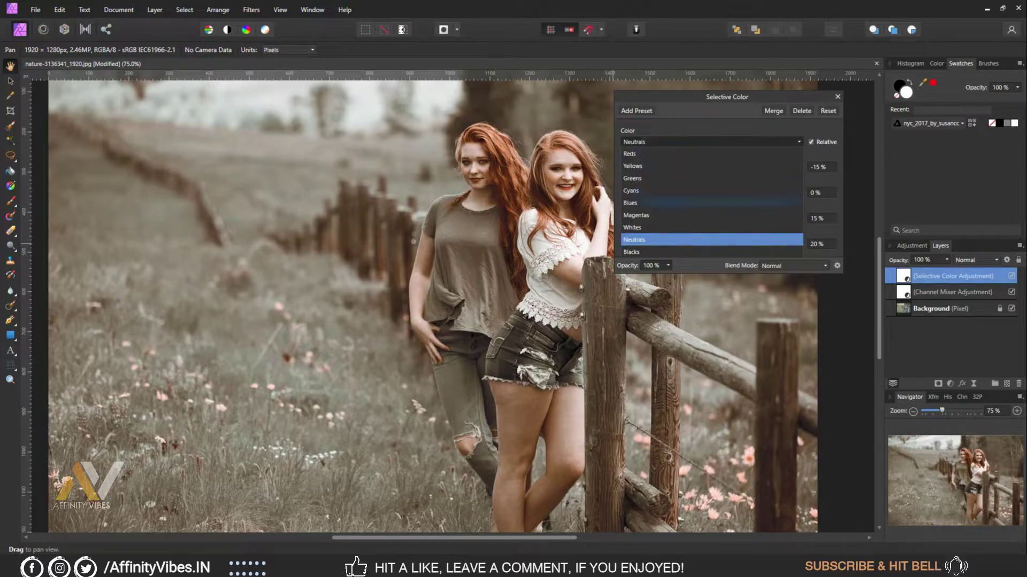
left_click(632, 254)
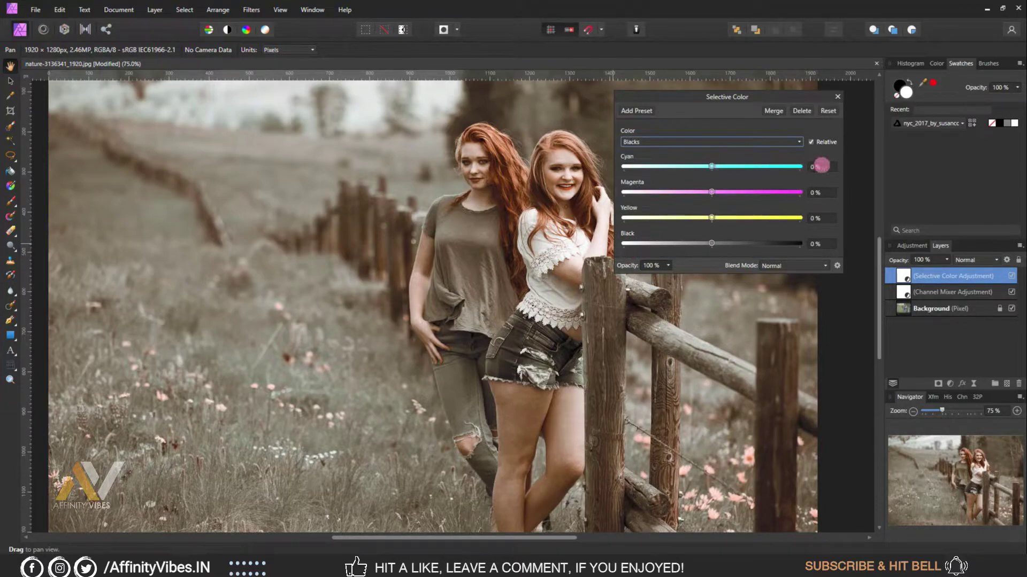
left_click(821, 166)
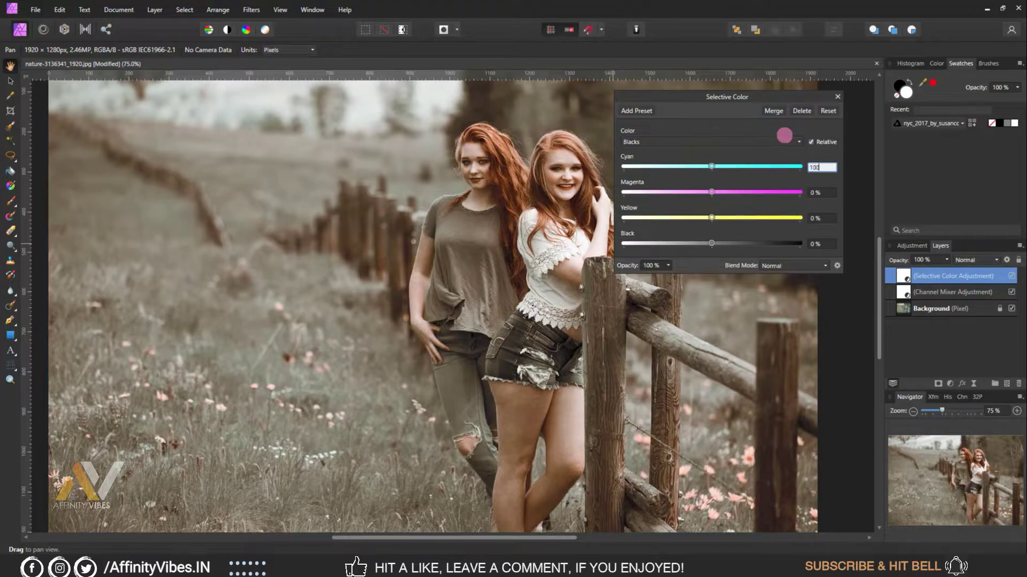
key("Return")
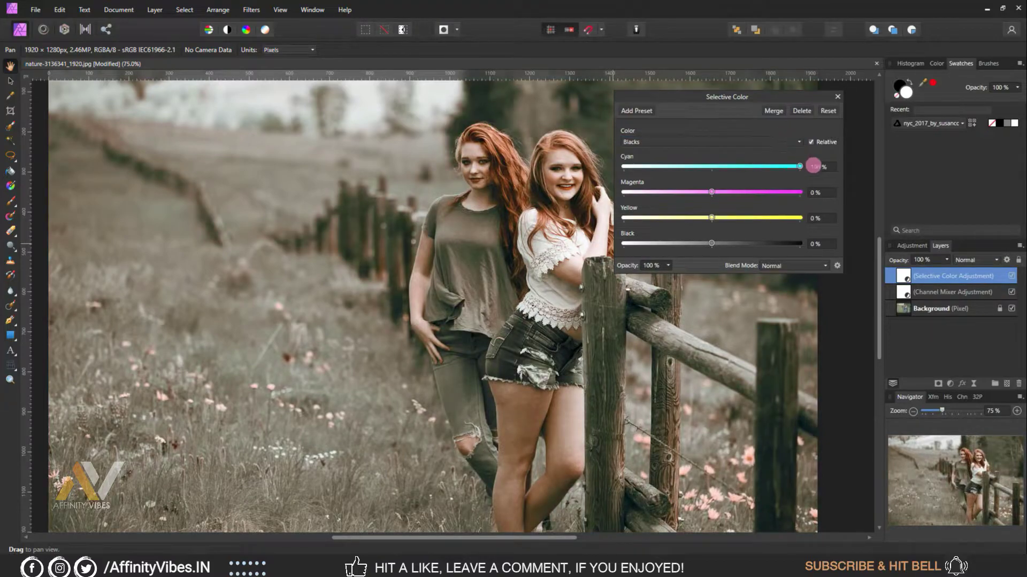
left_click(818, 192)
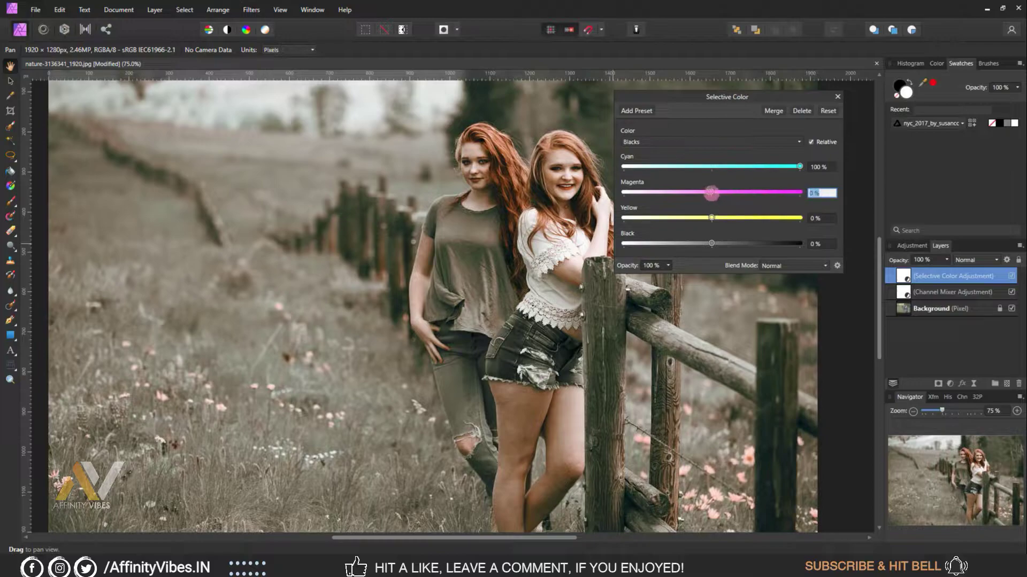
left_click_drag(711, 192, 807, 192)
left_click_drag(711, 217, 801, 214)
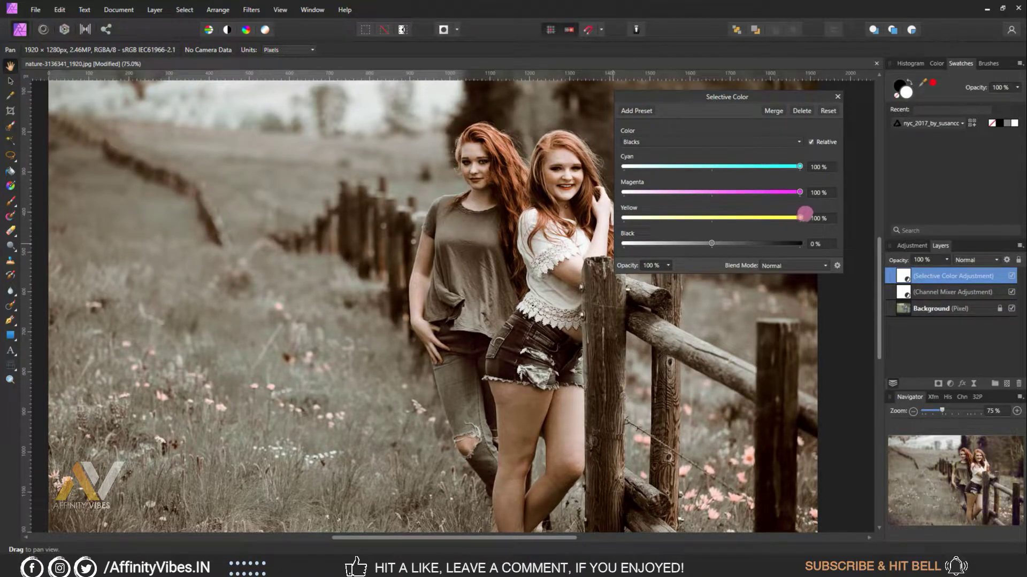
left_click_drag(711, 243, 807, 238)
left_click(770, 217)
left_click(837, 96)
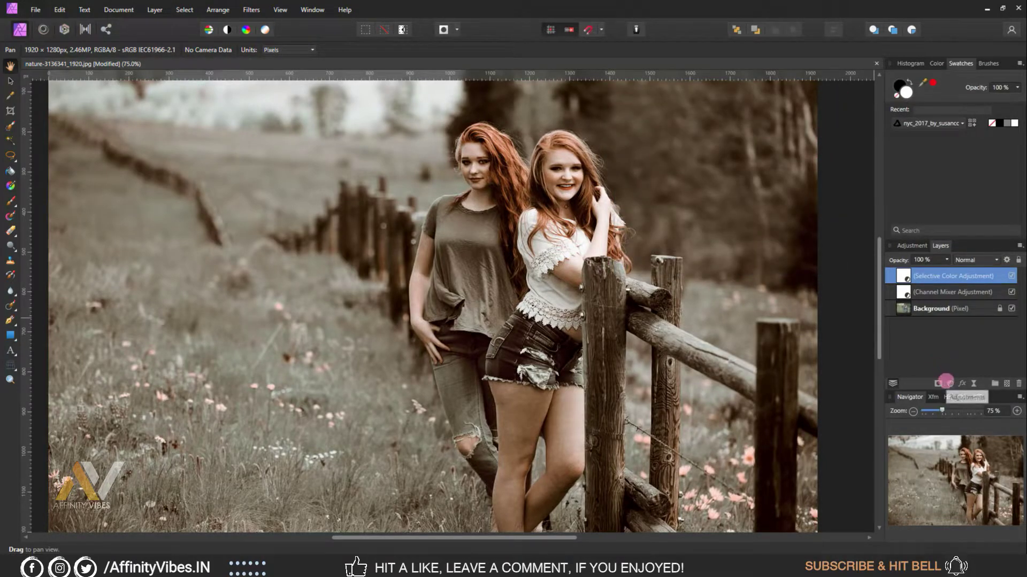
Step: Add a Curves adjustment and anchor a control point in the lower midtones
left_click(950, 383)
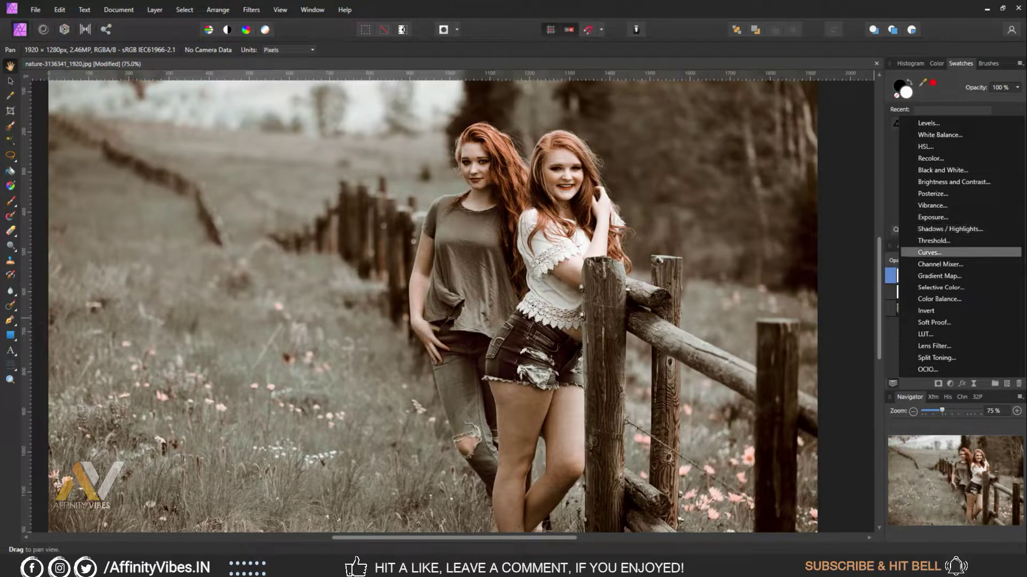
left_click(929, 252)
left_click_drag(745, 111, 736, 107)
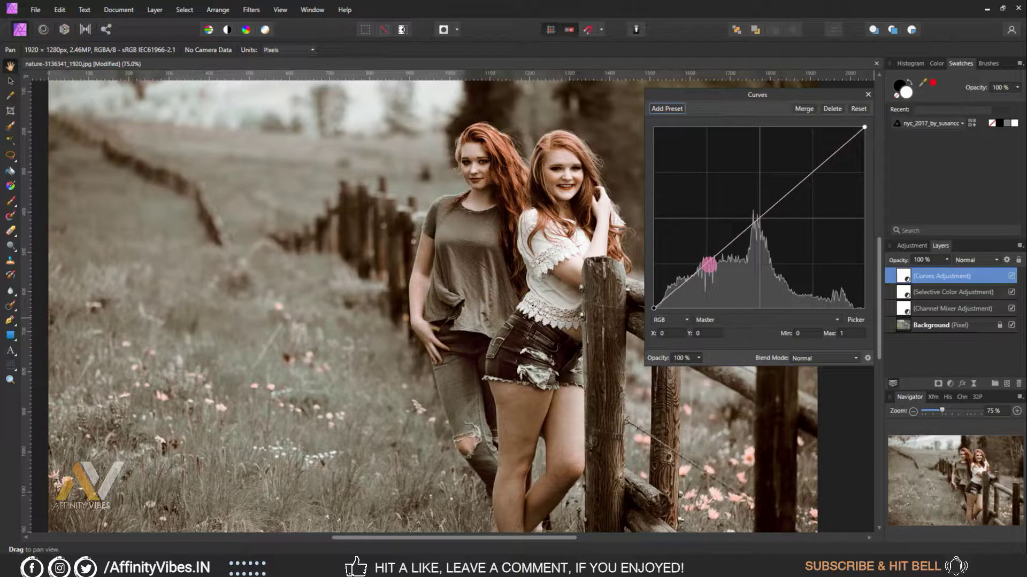
left_click(708, 264)
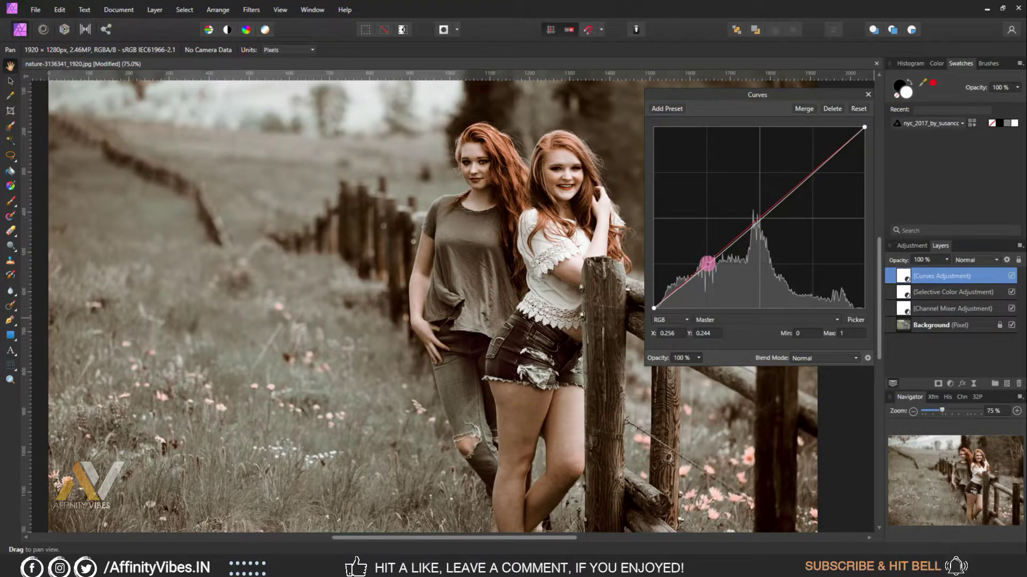
key("ctrl+z")
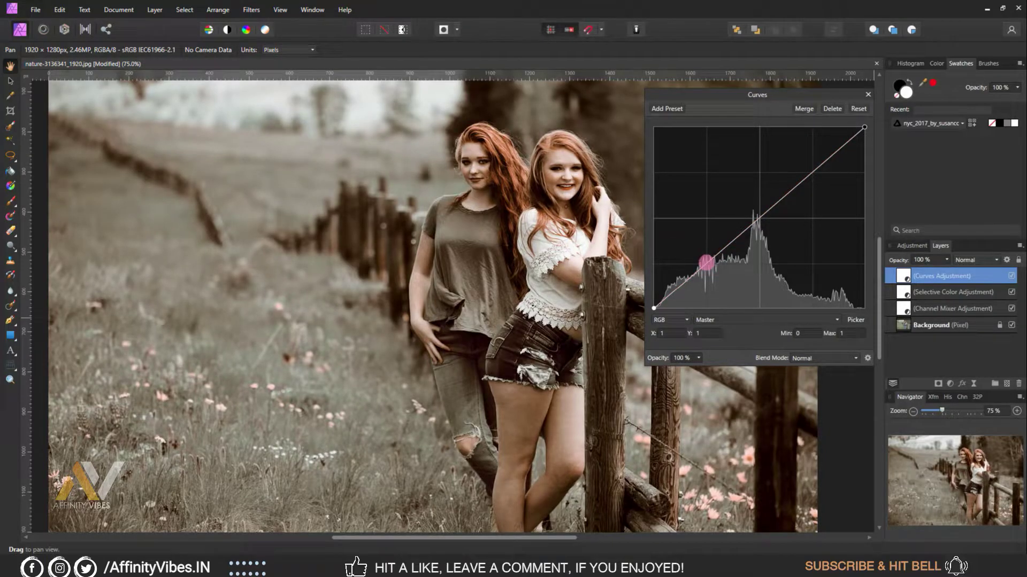
left_click(706, 262)
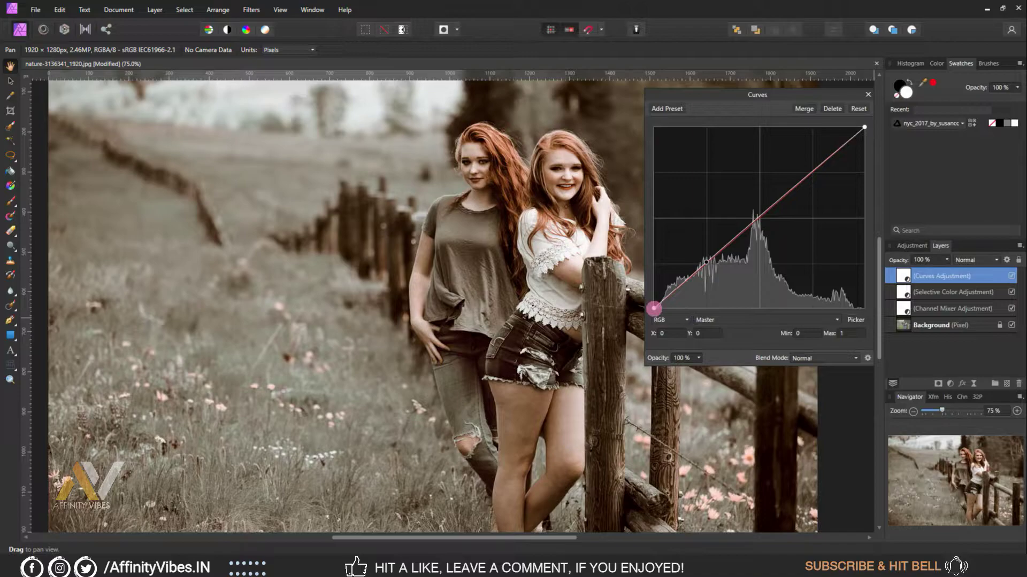
Step: Raise the curve's black point to 0.075, compare the grade, and fit the photo in view
left_click_drag(653, 309, 643, 293)
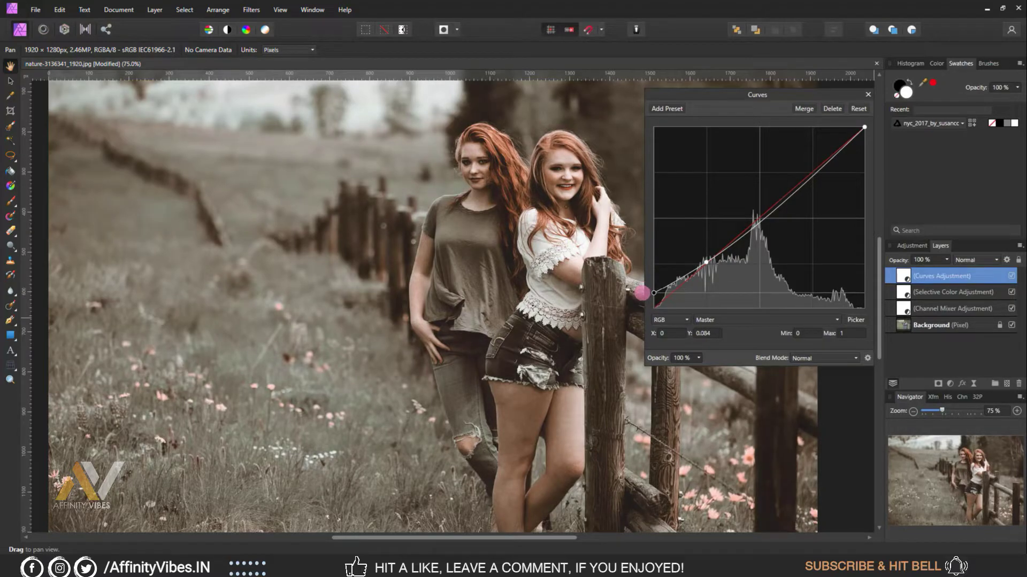
left_click(697, 333)
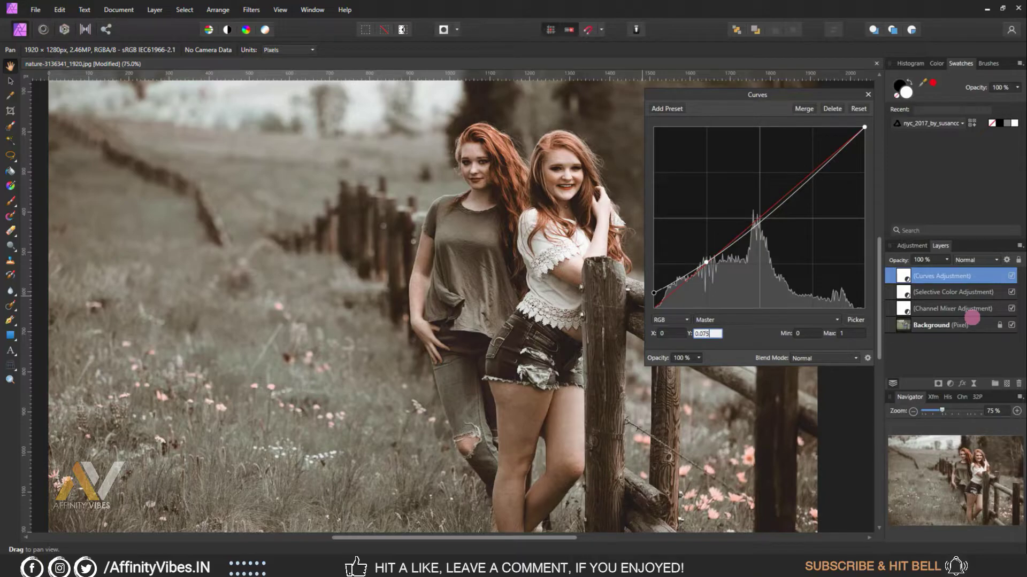
type("0.075")
key("Return")
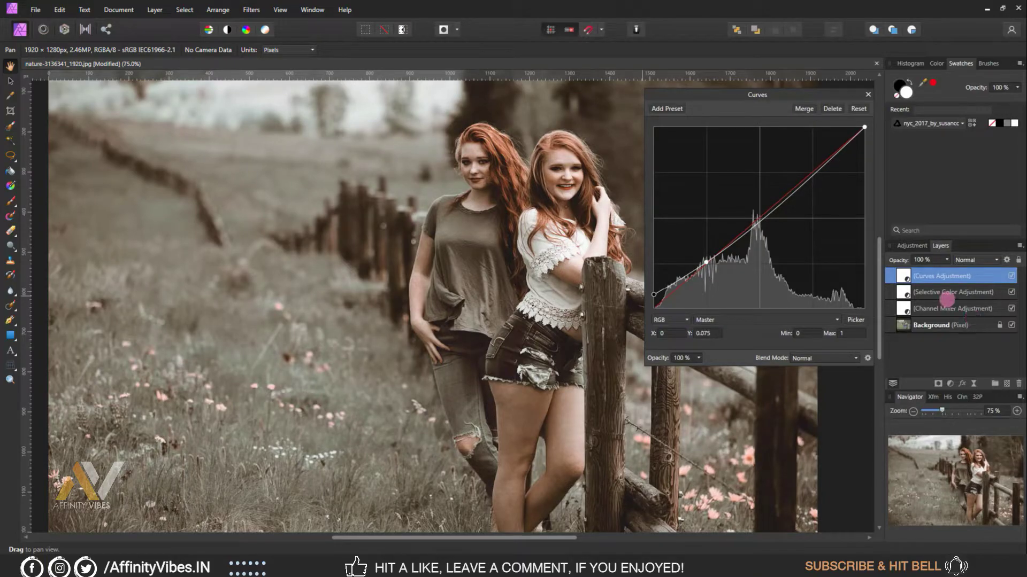
left_click(868, 95)
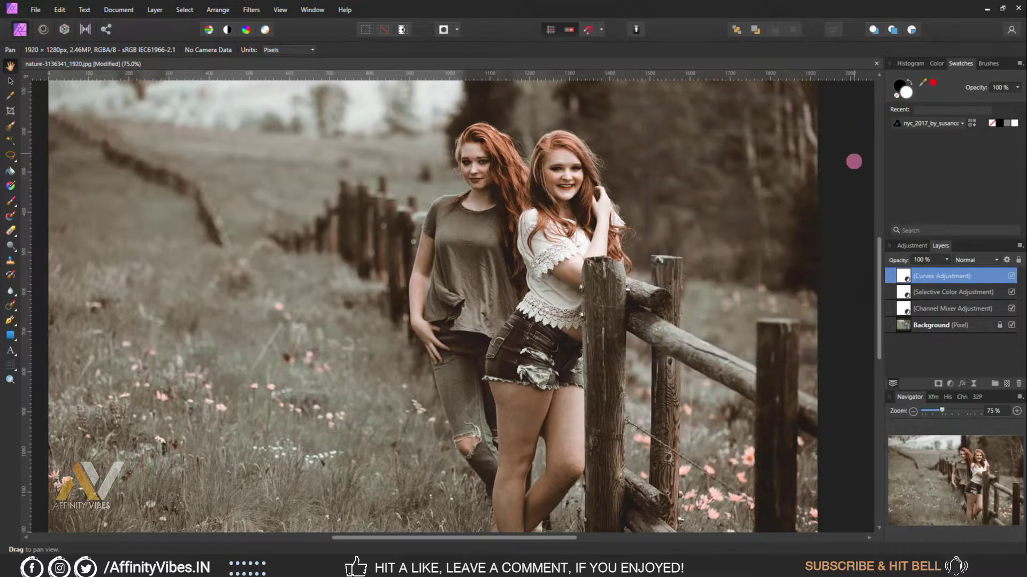
left_click(1011, 276)
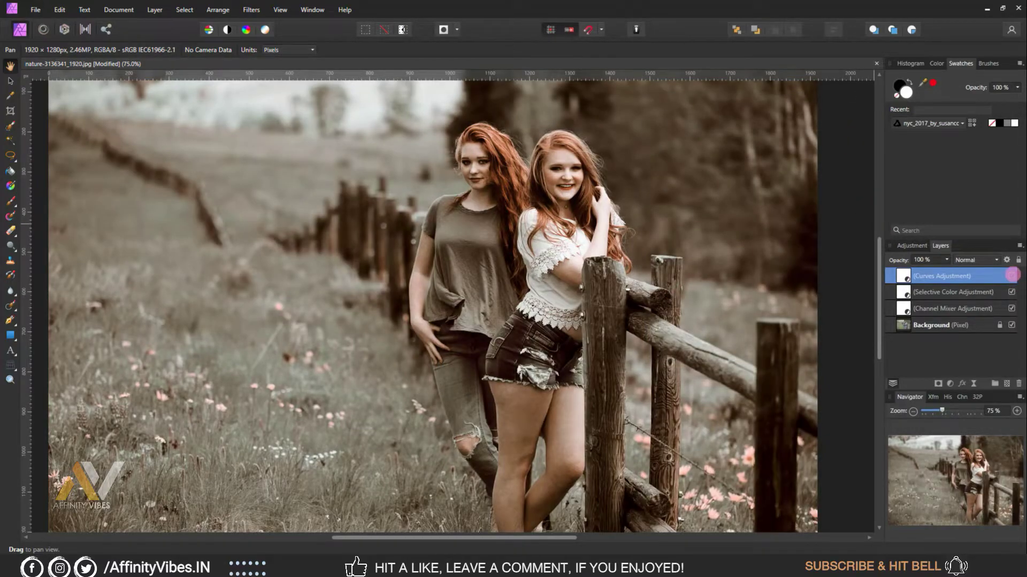
key("ctrl+minus")
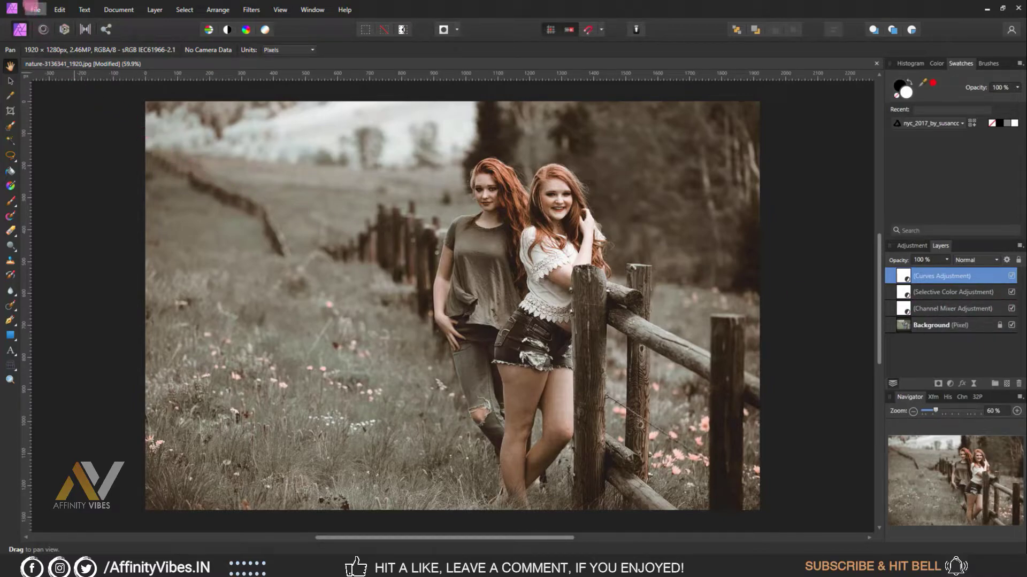
Step: Export the grade as a .cube LUT titled Deep Mood into the 05. STOCKS folder
left_click(32, 8)
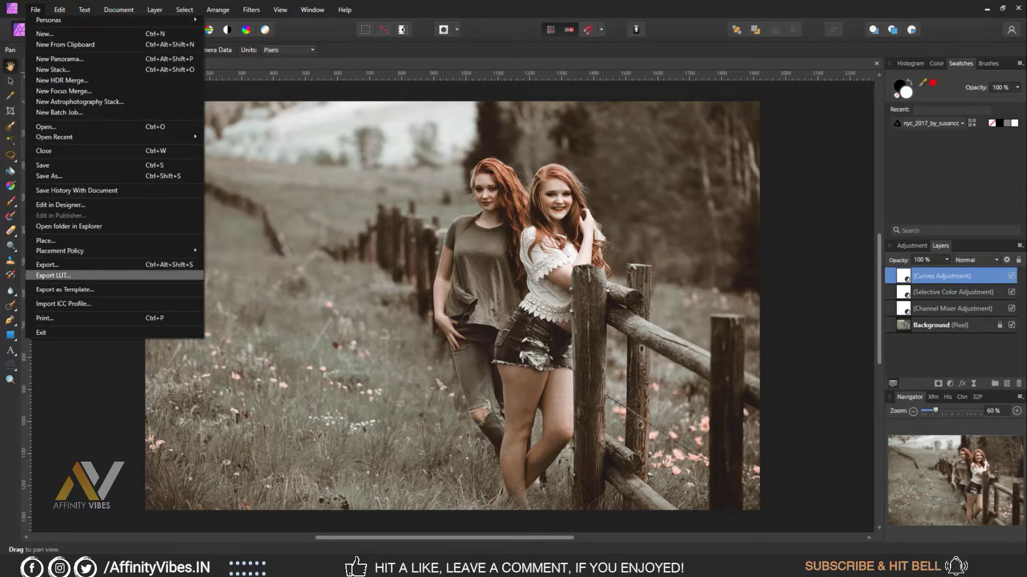
left_click(54, 276)
left_click_drag(491, 132, 281, 108)
left_click(289, 138)
type("Deep Mood")
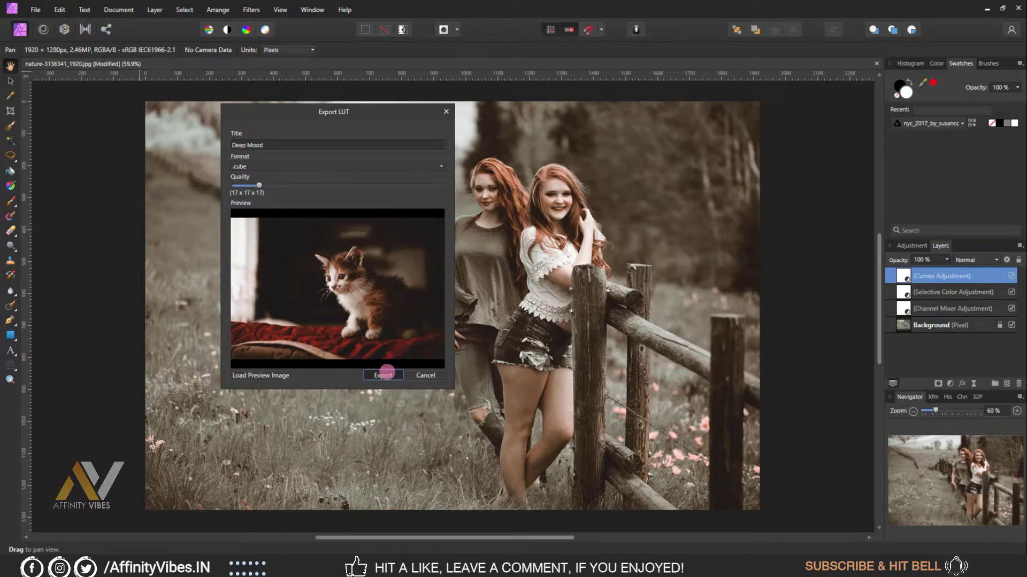
left_click(385, 374)
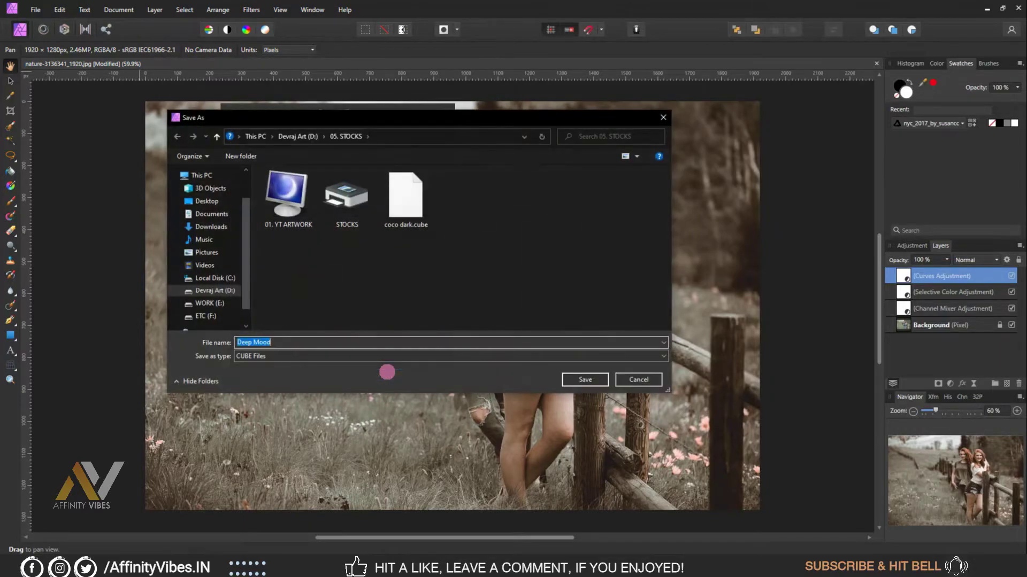
left_click(601, 381)
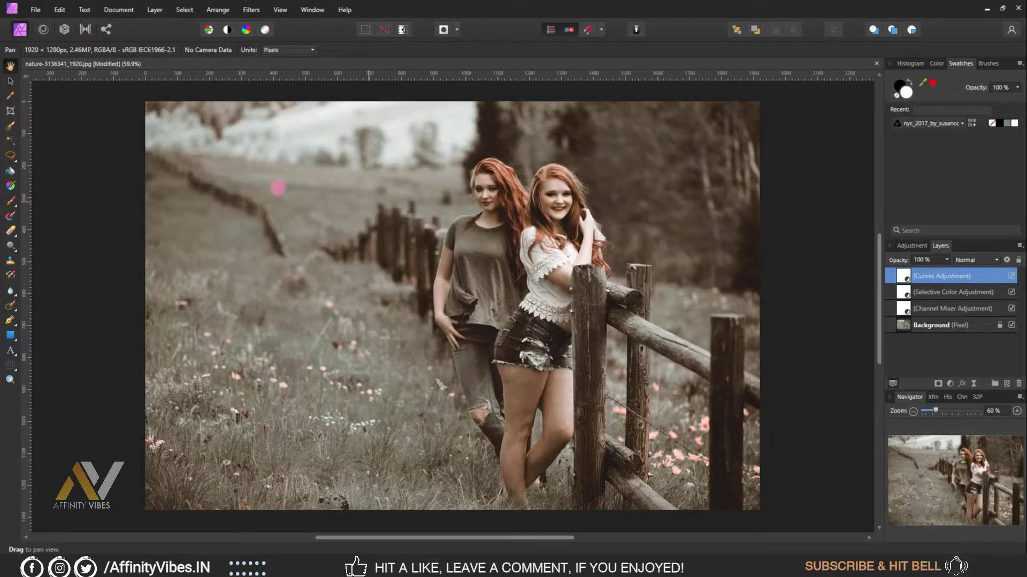
Step: Open the girl-624226.jpg photo
left_click(33, 9)
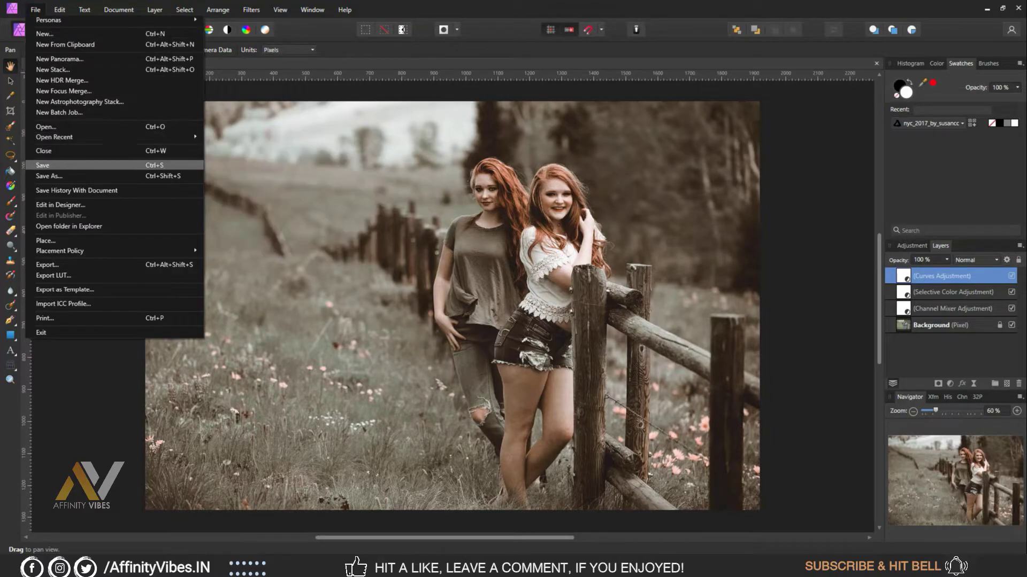
key("Escape")
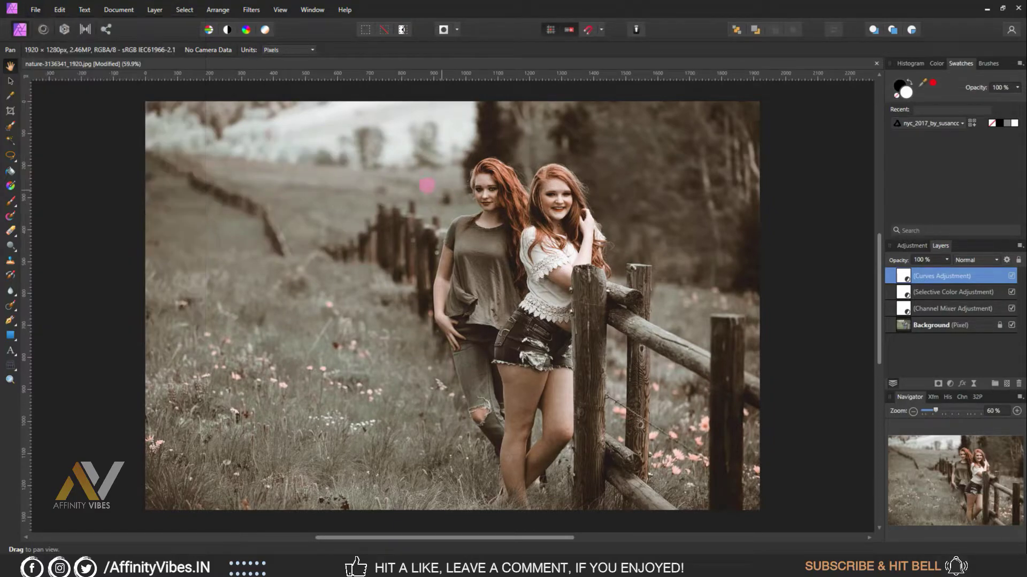
left_click(39, 5)
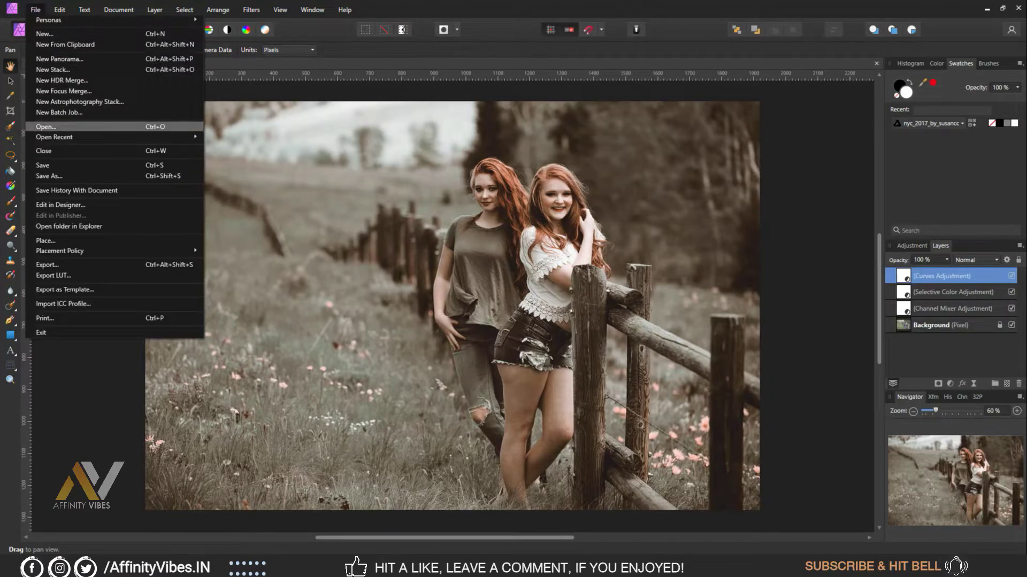
left_click(63, 124)
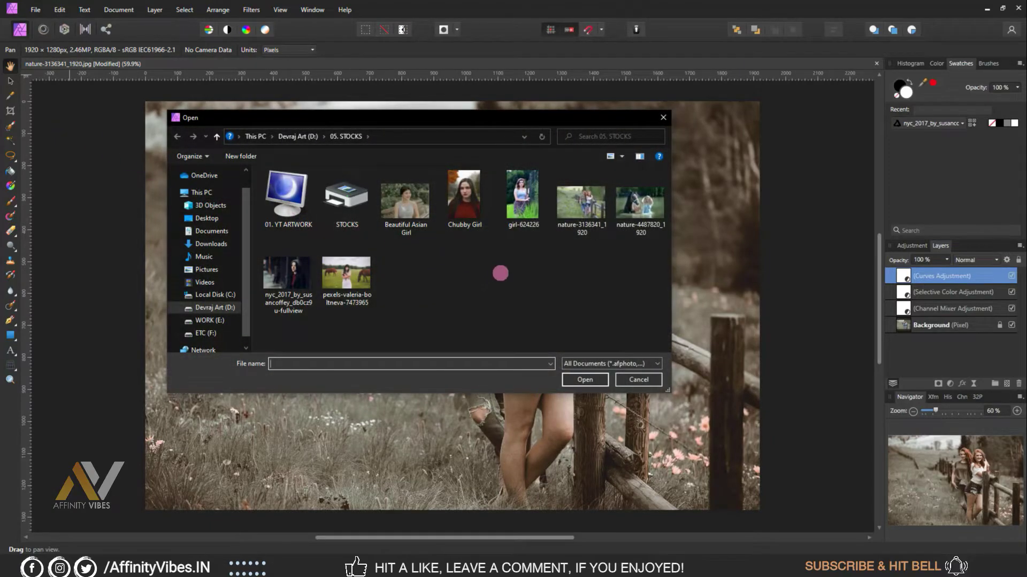
double_click(522, 196)
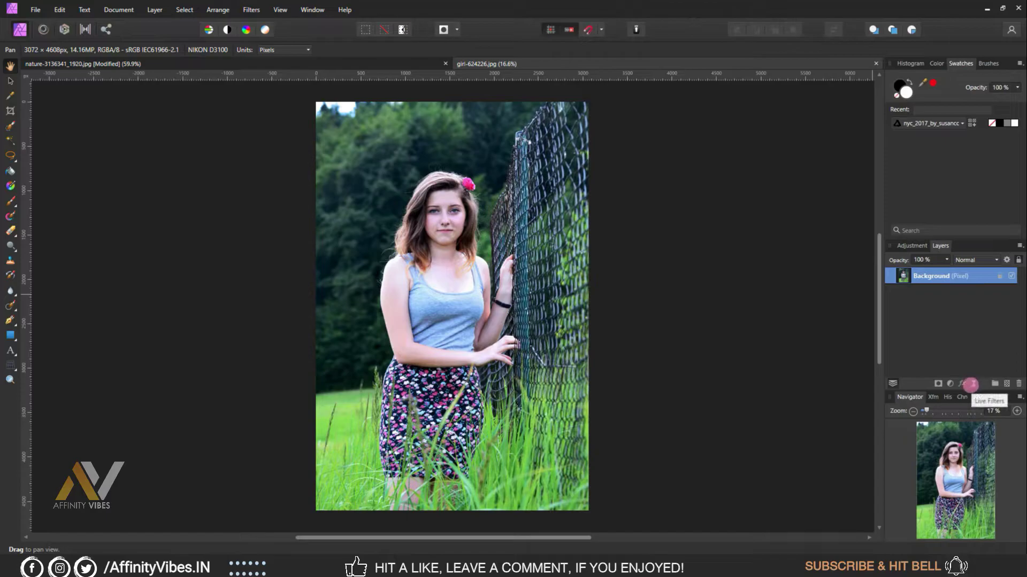
Step: Grade it with a LUT adjustment loading Deep Mood.cube, then bring up the Open window
left_click(950, 383)
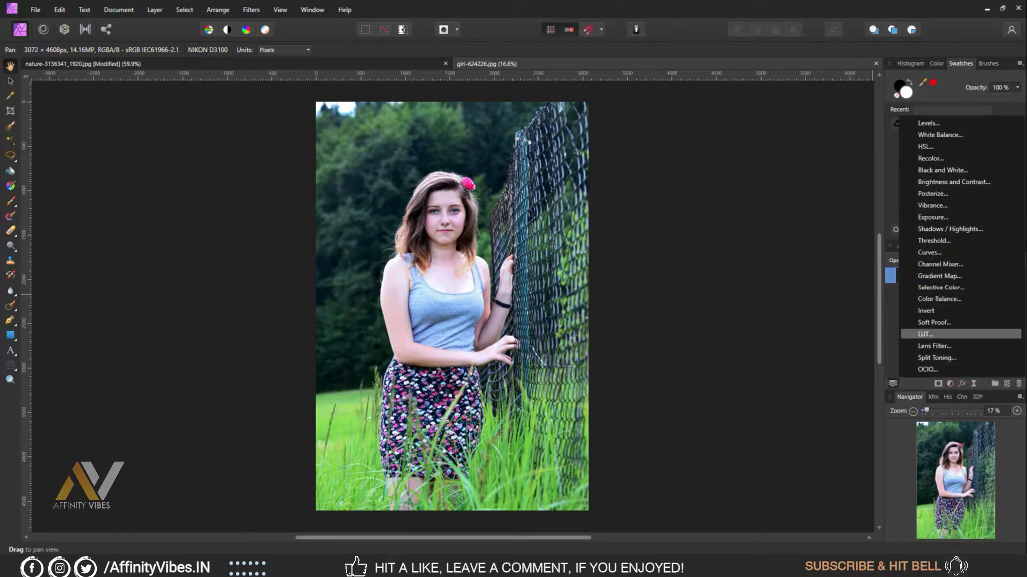
left_click(925, 334)
left_click_drag(720, 287, 649, 125)
left_click(602, 160)
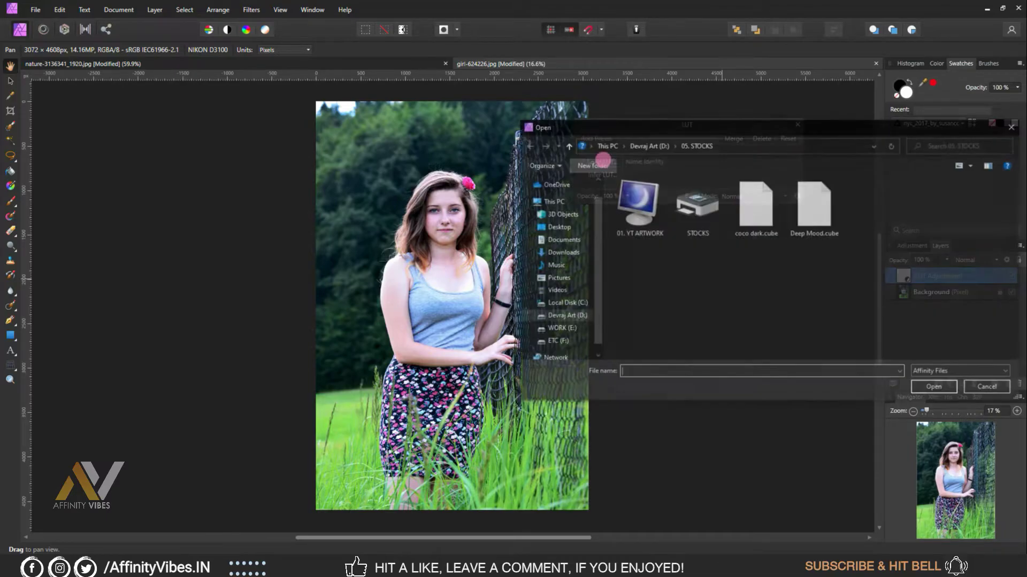
double_click(821, 210)
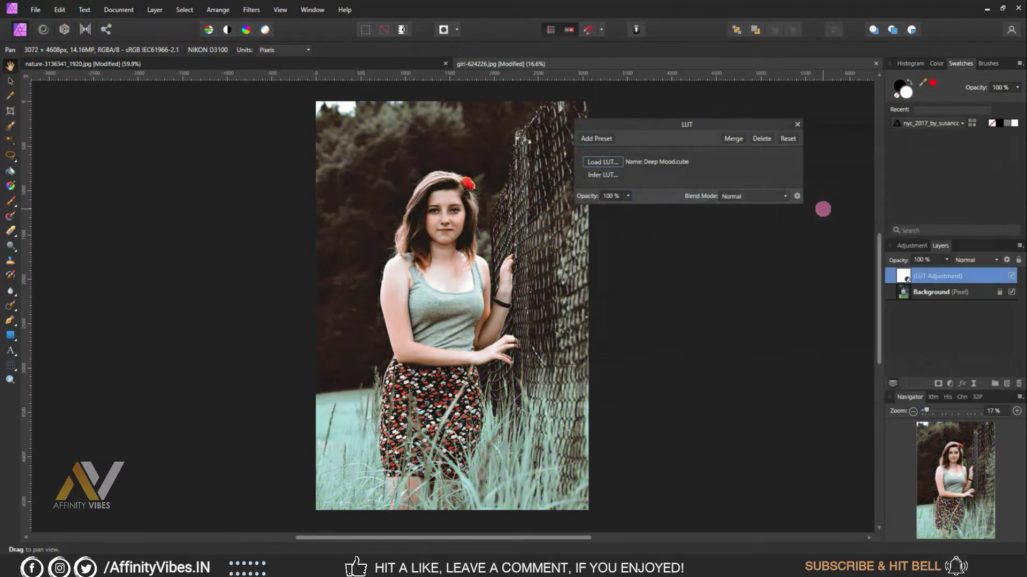
left_click(797, 124)
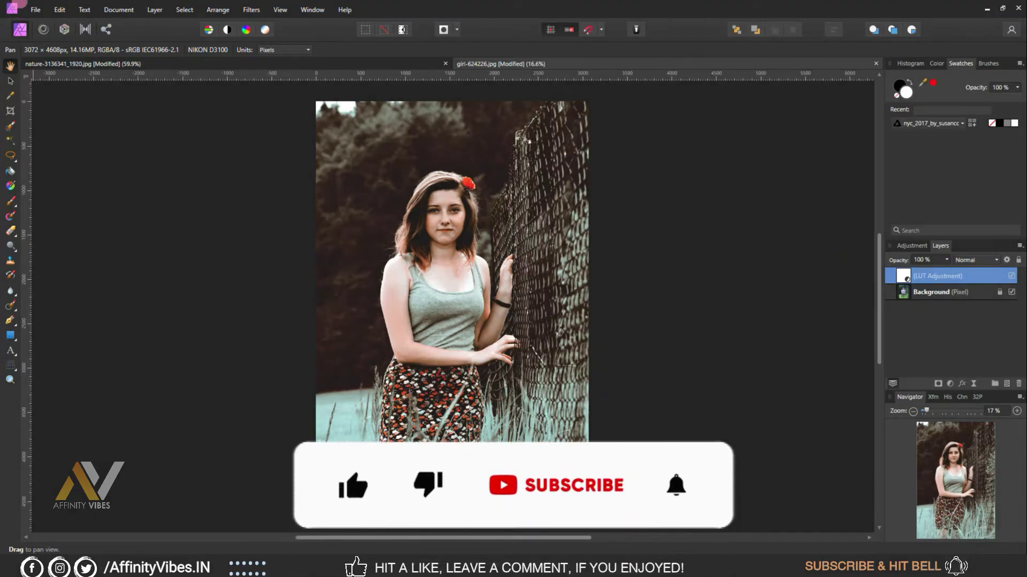
left_click(34, 9)
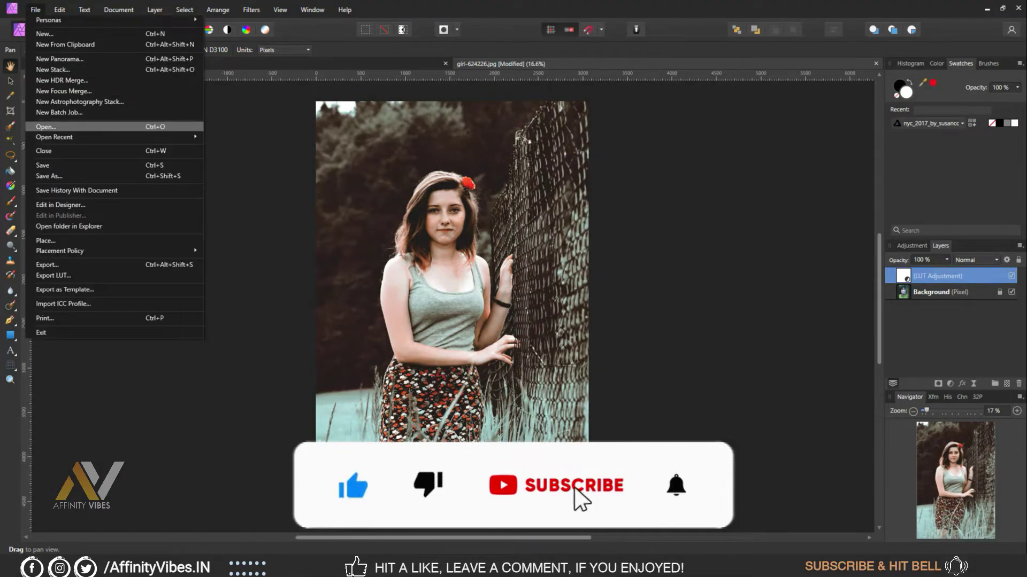
left_click(62, 127)
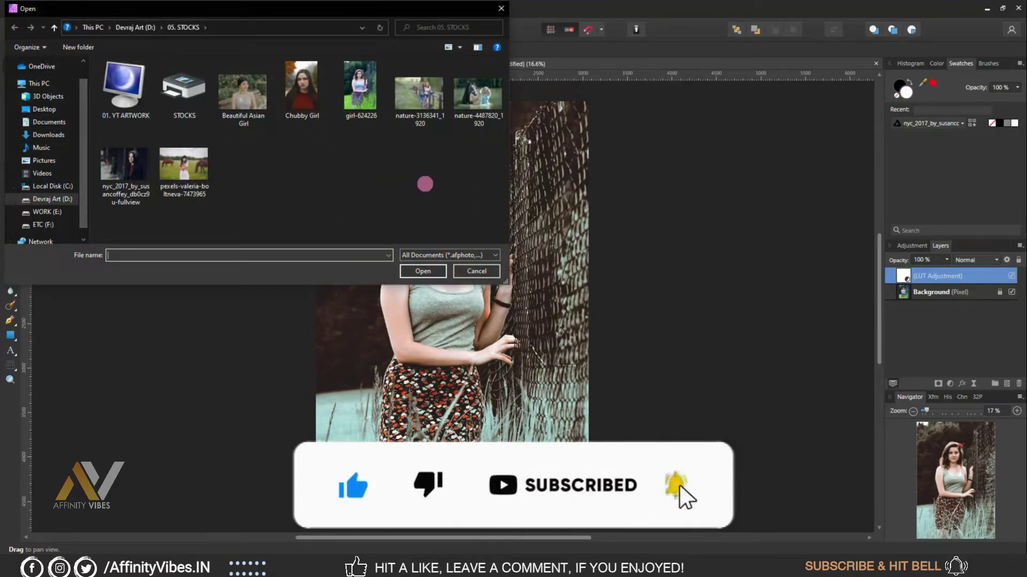
Step: Open the woman-with-horses photo and apply the Deep Mood LUT adjustment preset to it
double_click(184, 166)
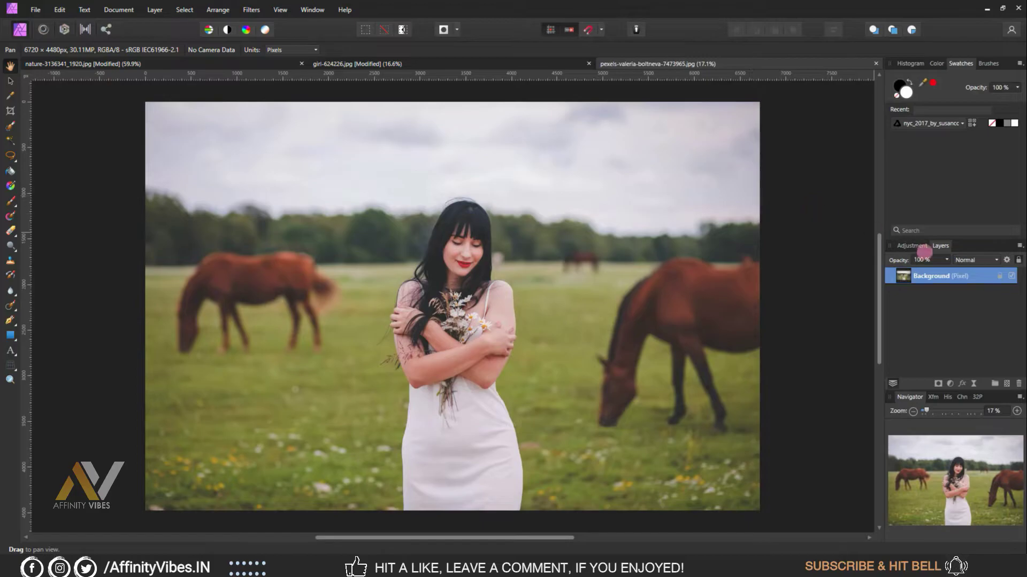
left_click(912, 245)
scroll(952, 303, "down", 5)
mouse_move(960, 315)
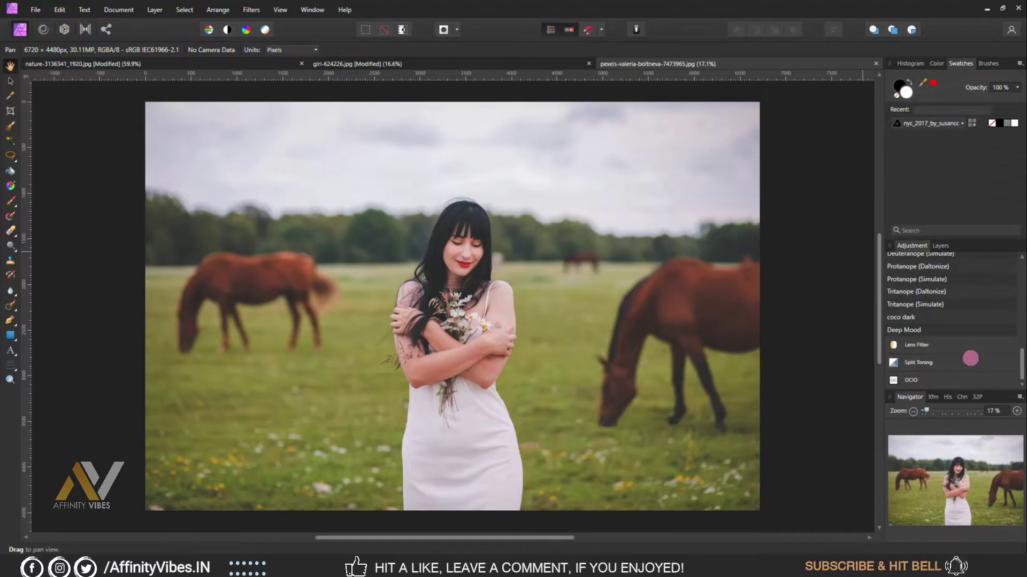
left_click(904, 330)
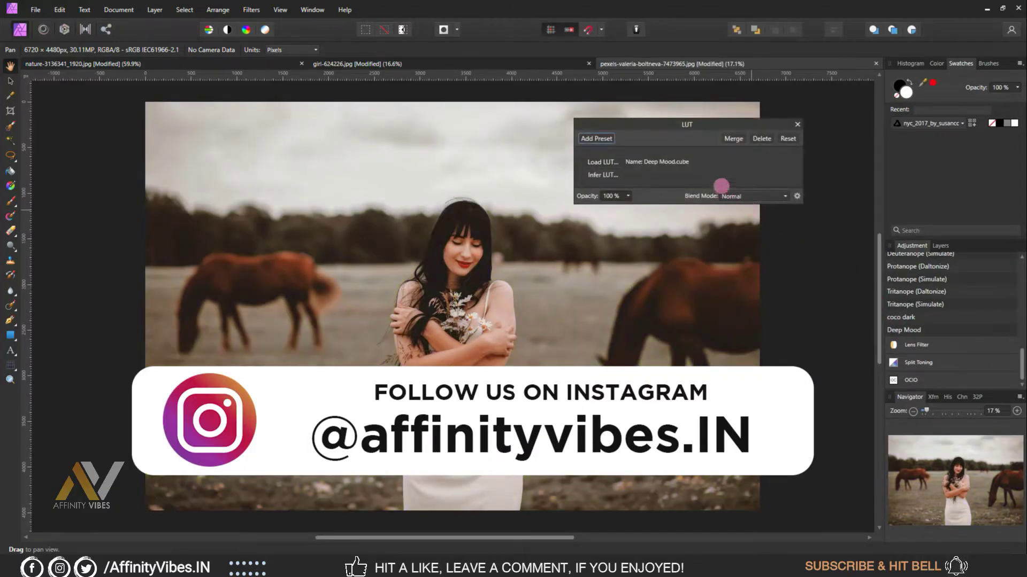
left_click(797, 124)
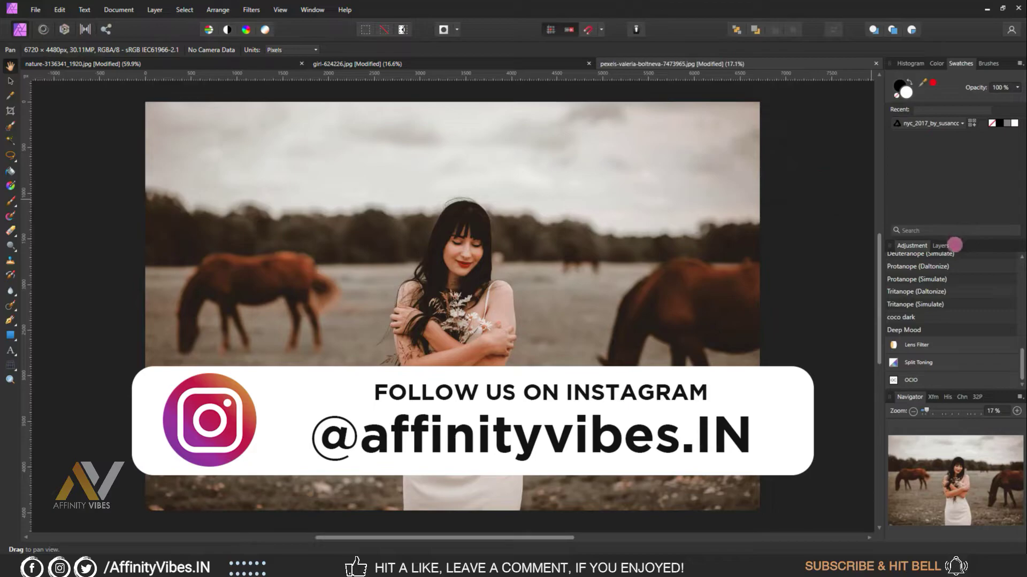
left_click(941, 246)
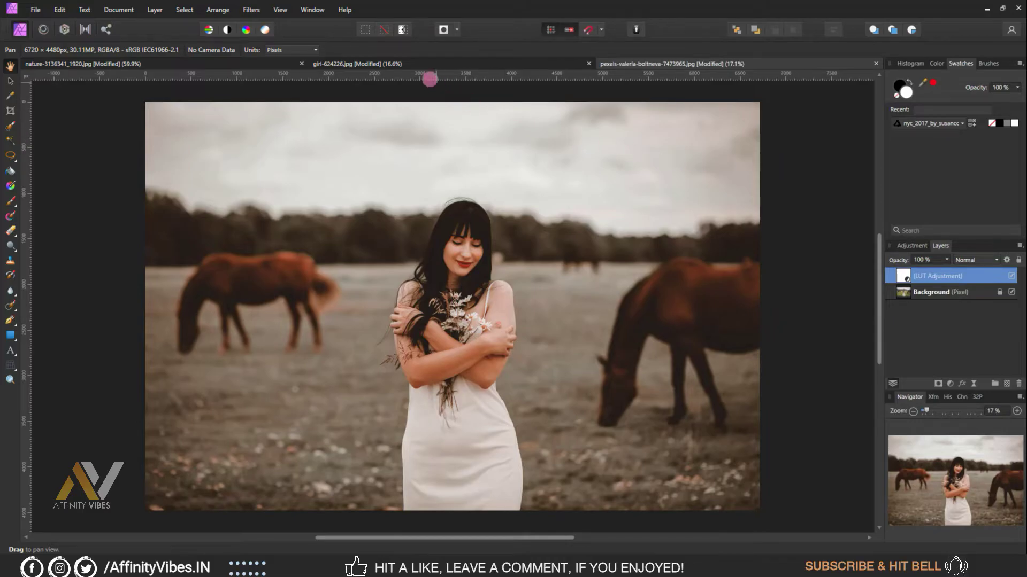
Step: Switch back to nature-3136341_1920.jpg, zoom to 75% and pan the photo slightly down
left_click(418, 65)
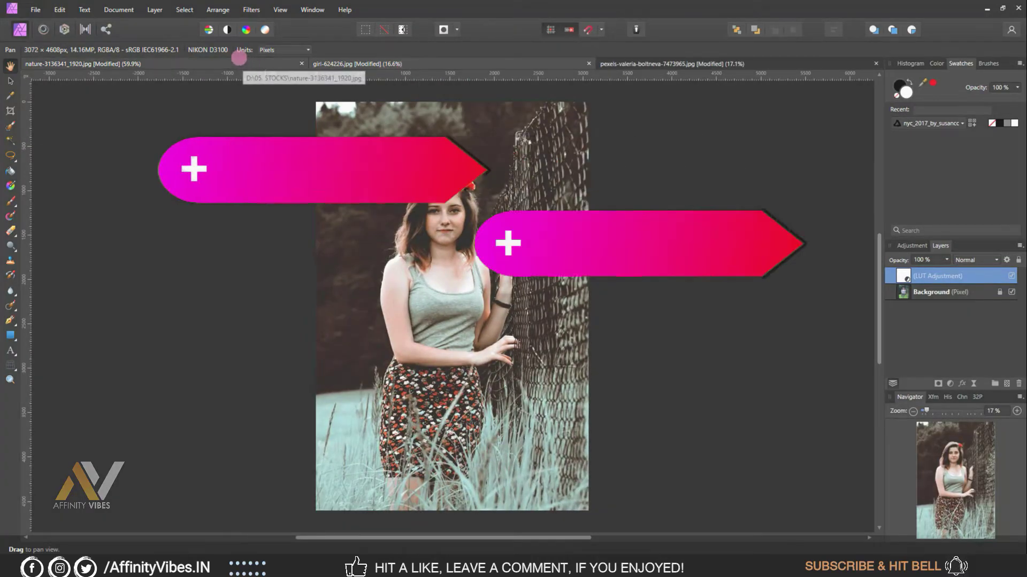
left_click(239, 60)
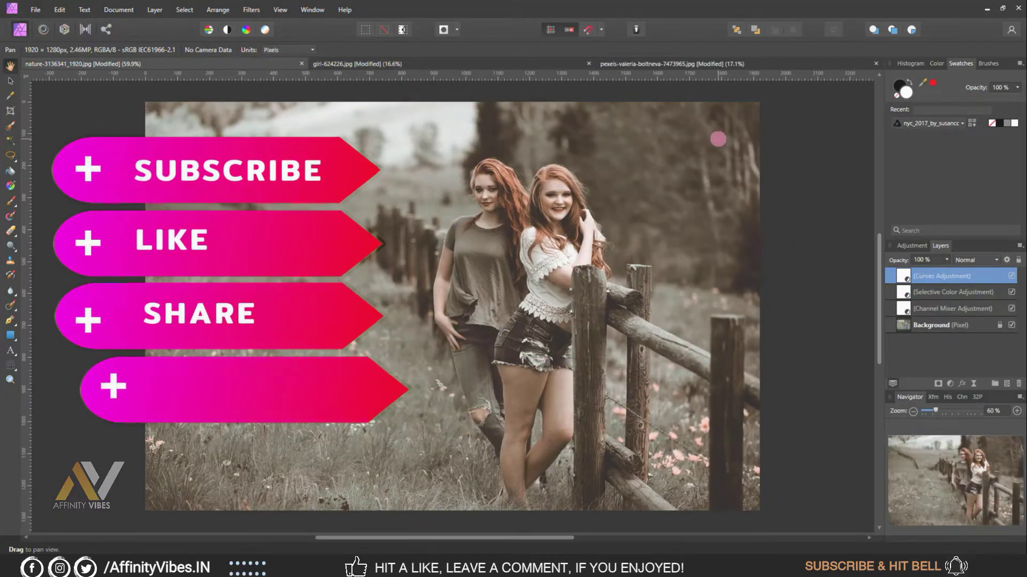
key("ctrl+plus")
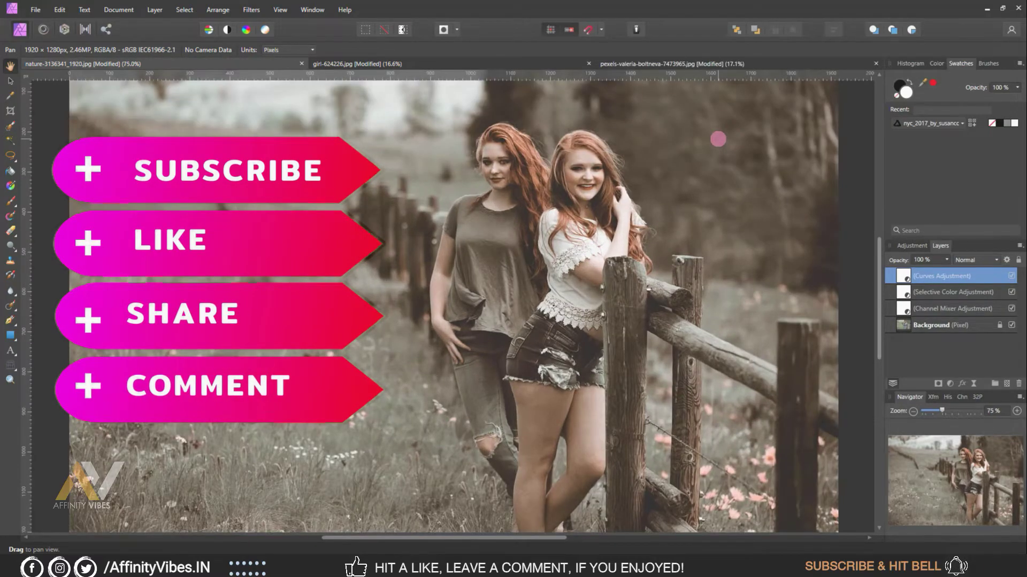
left_click_drag(718, 139, 727, 171)
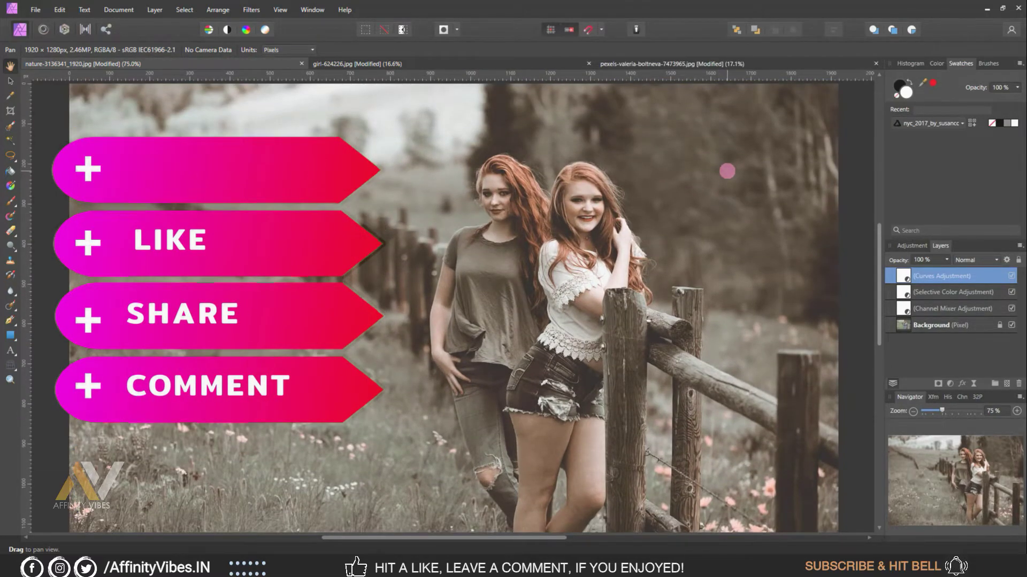